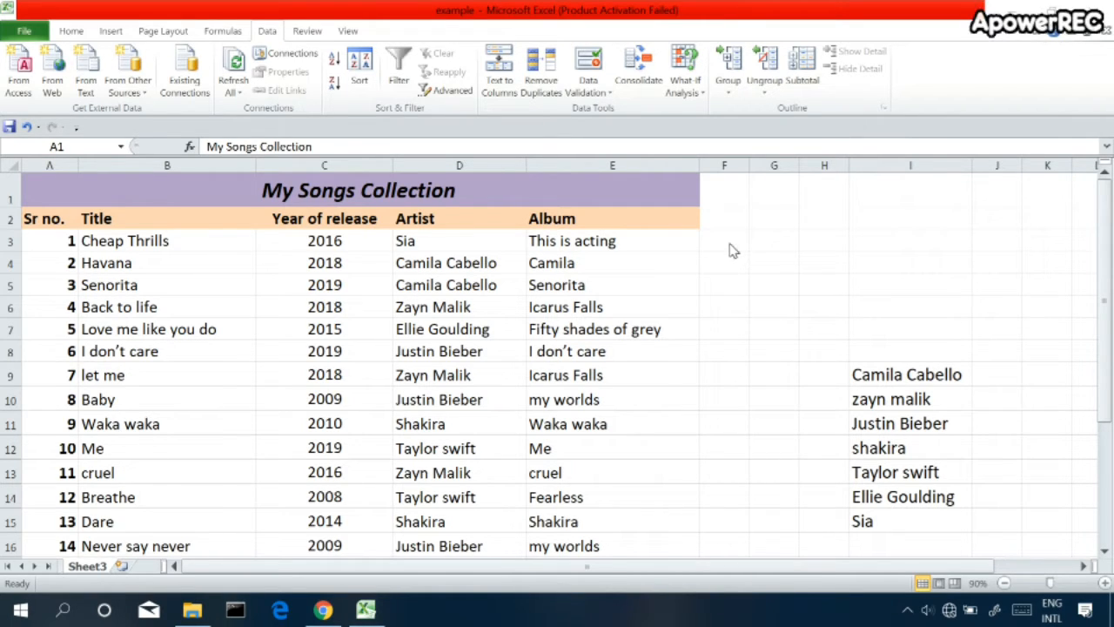
Step: Start a data validation rule on the Year of release column that allows whole numbers with the between condition
click(269, 35)
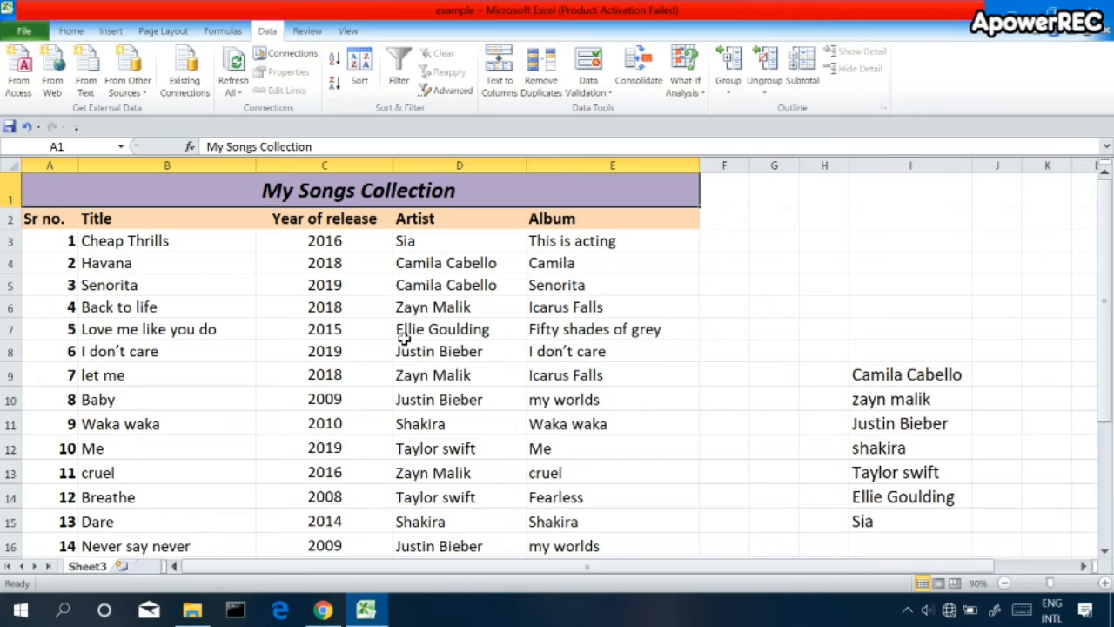
scroll(366, 468, down, 3)
scroll(665, 507, up, 3)
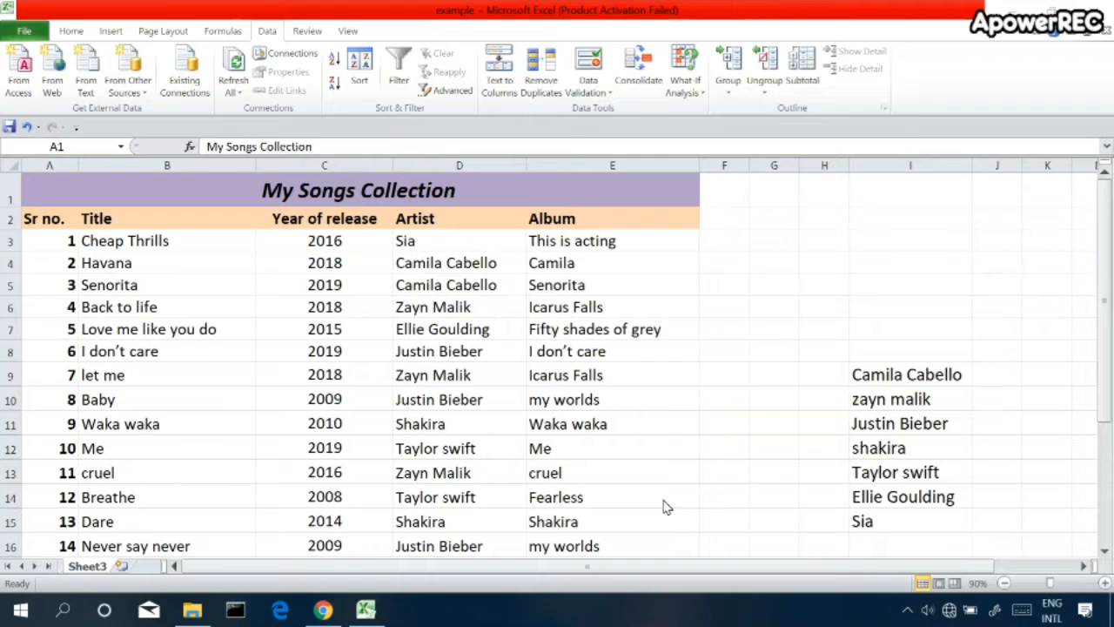
click(370, 169)
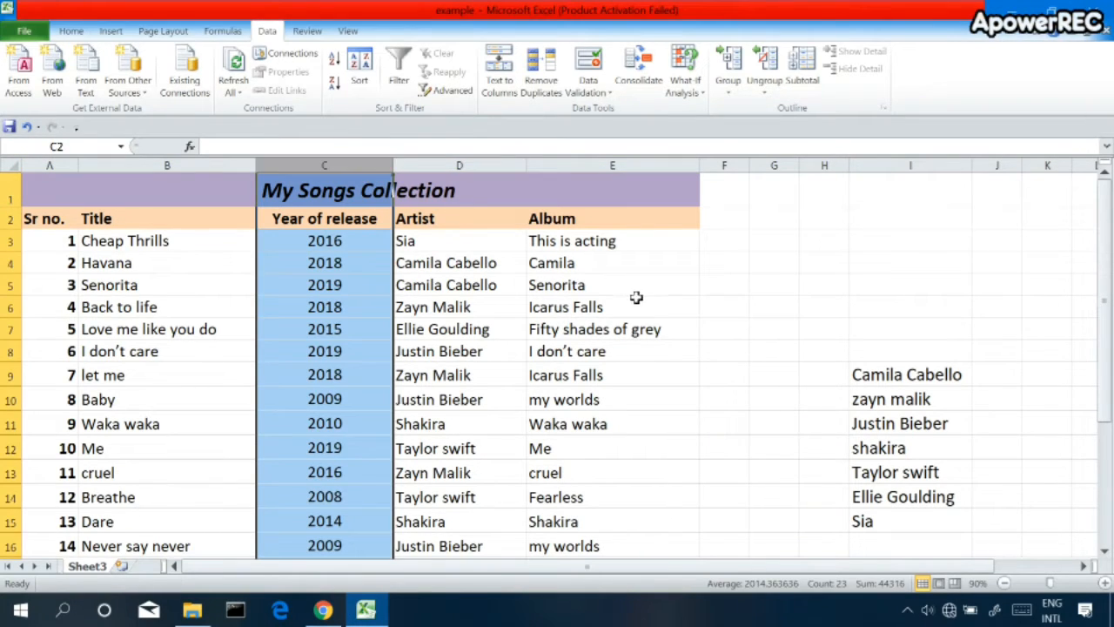
click(589, 63)
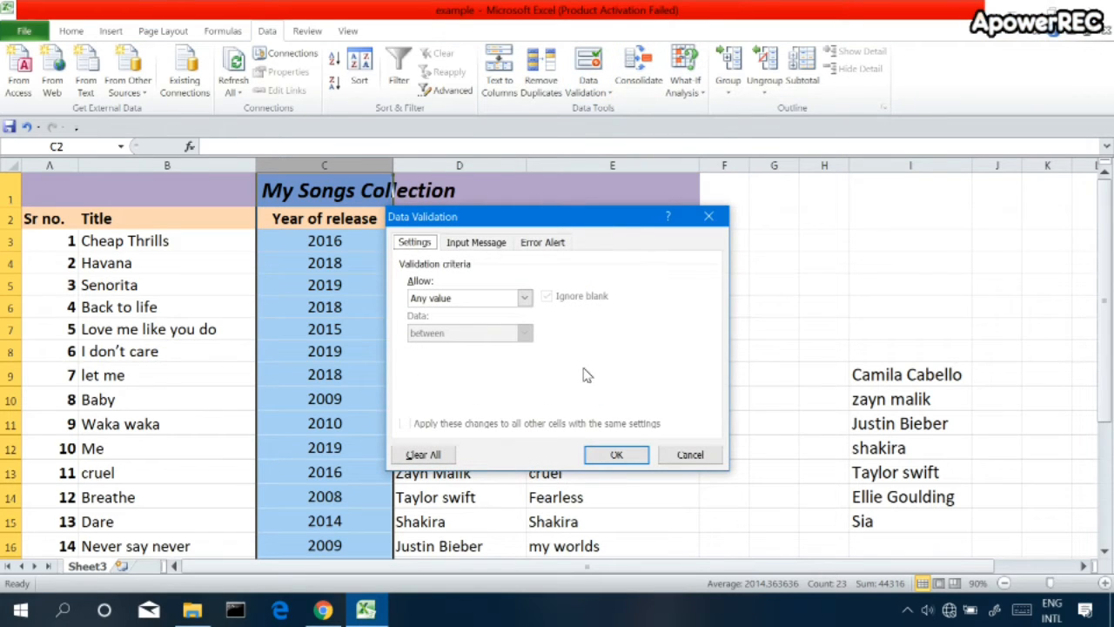
click(505, 300)
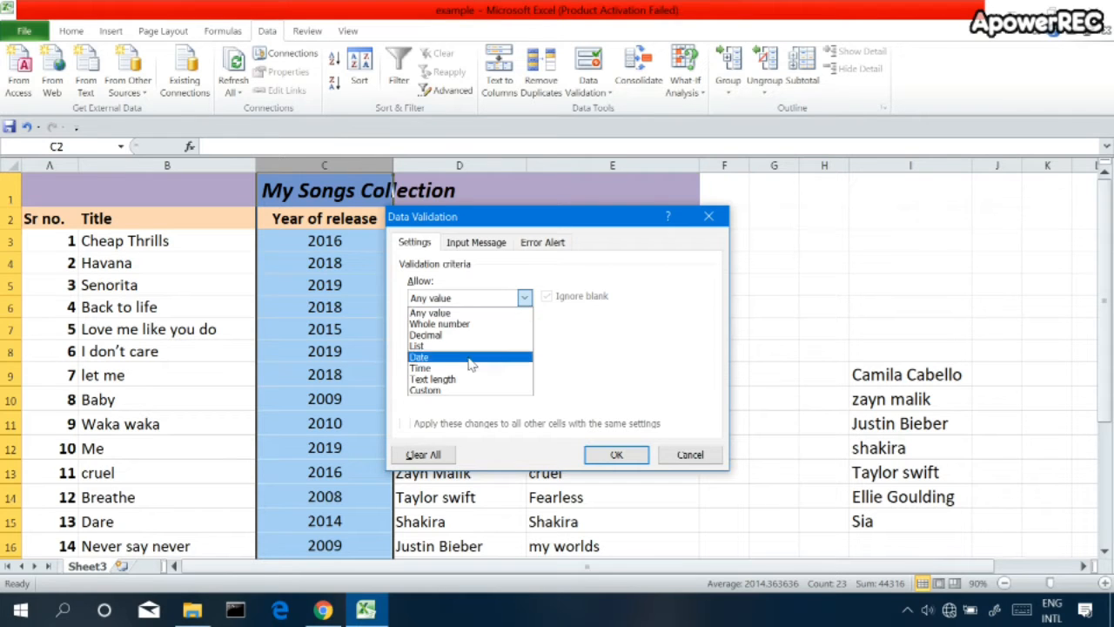
click(482, 326)
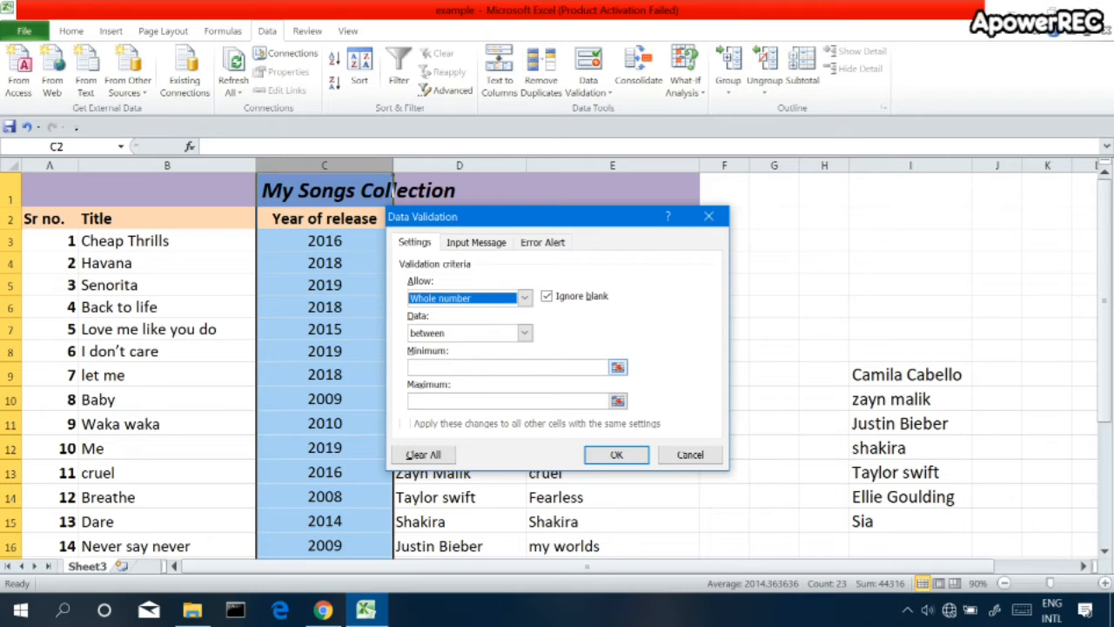
click(525, 333)
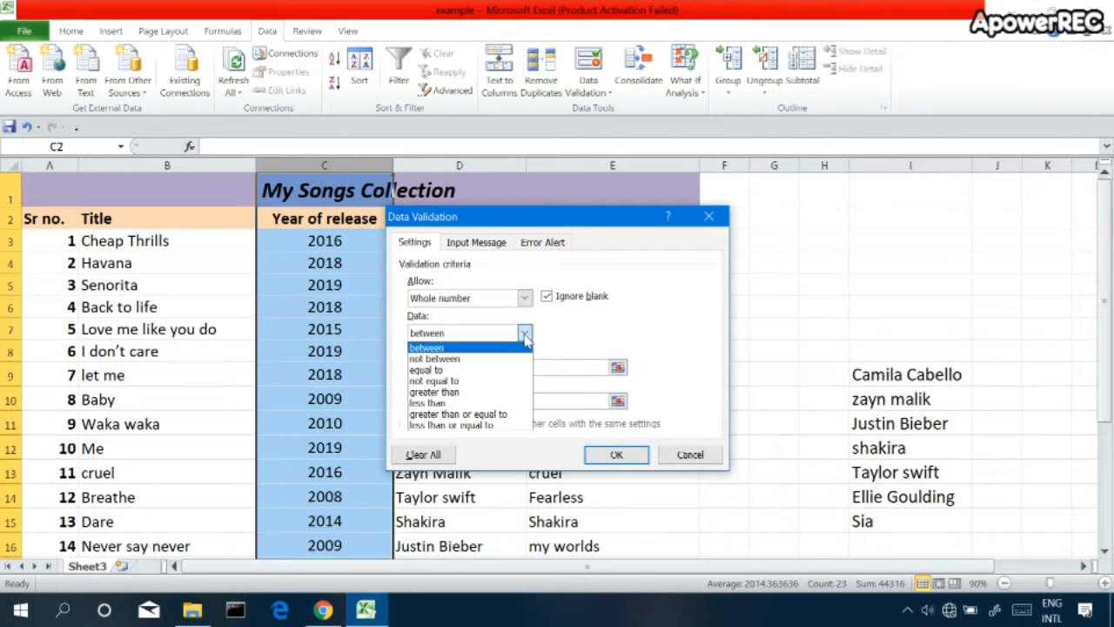
click(497, 350)
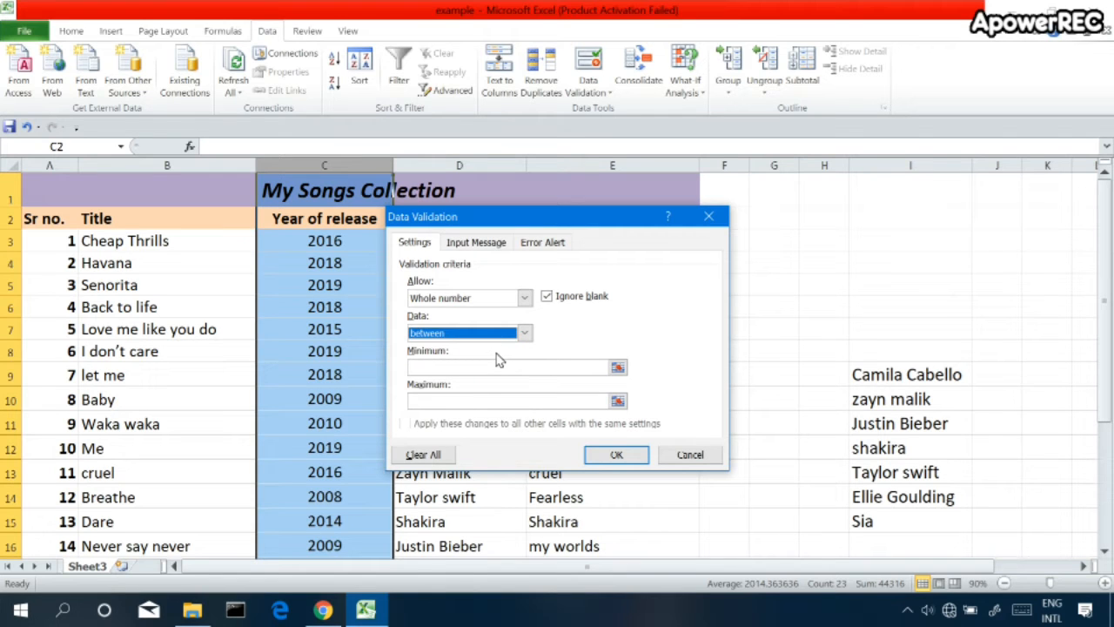
Step: Set the rule's minimum to 1999 and its maximum to 2020, and apply the validation
click(483, 366)
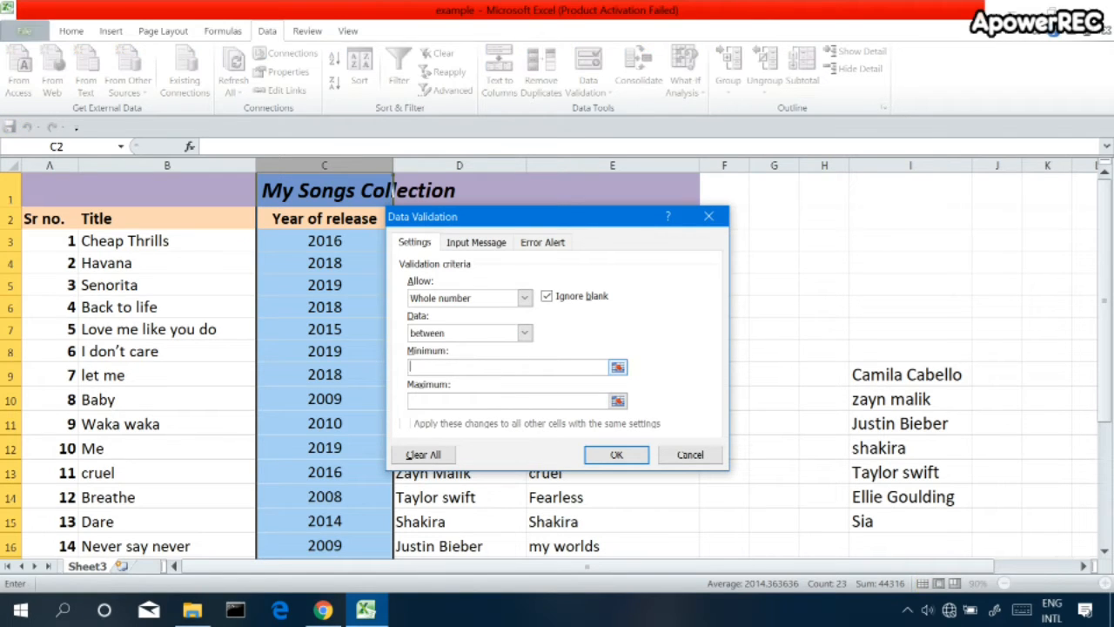
text(1999)
click(480, 399)
text(202)
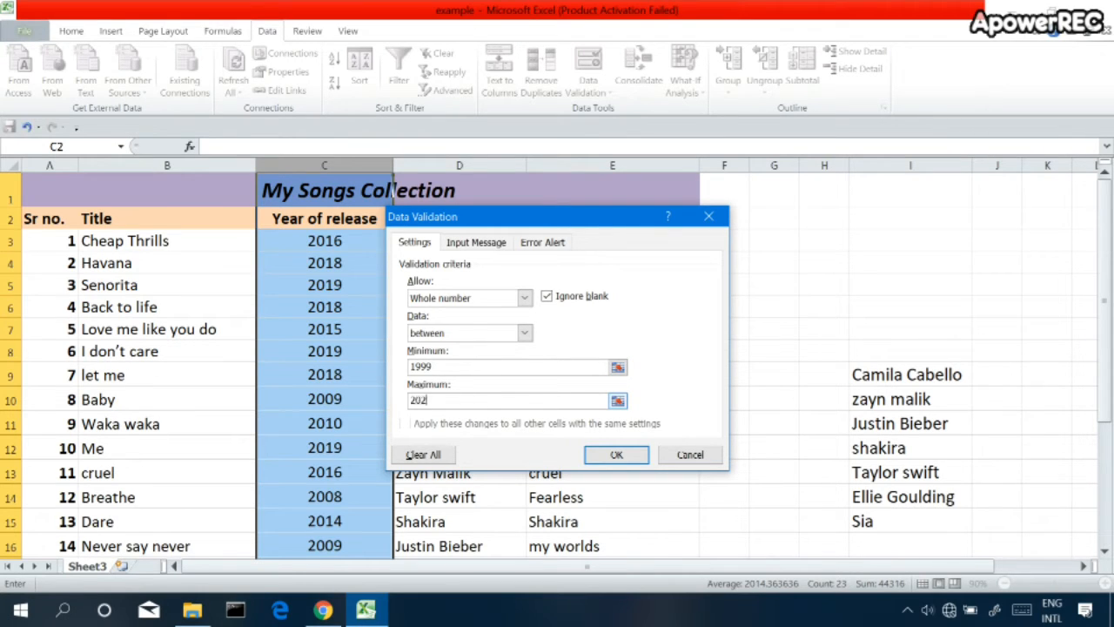
text(0)
click(493, 337)
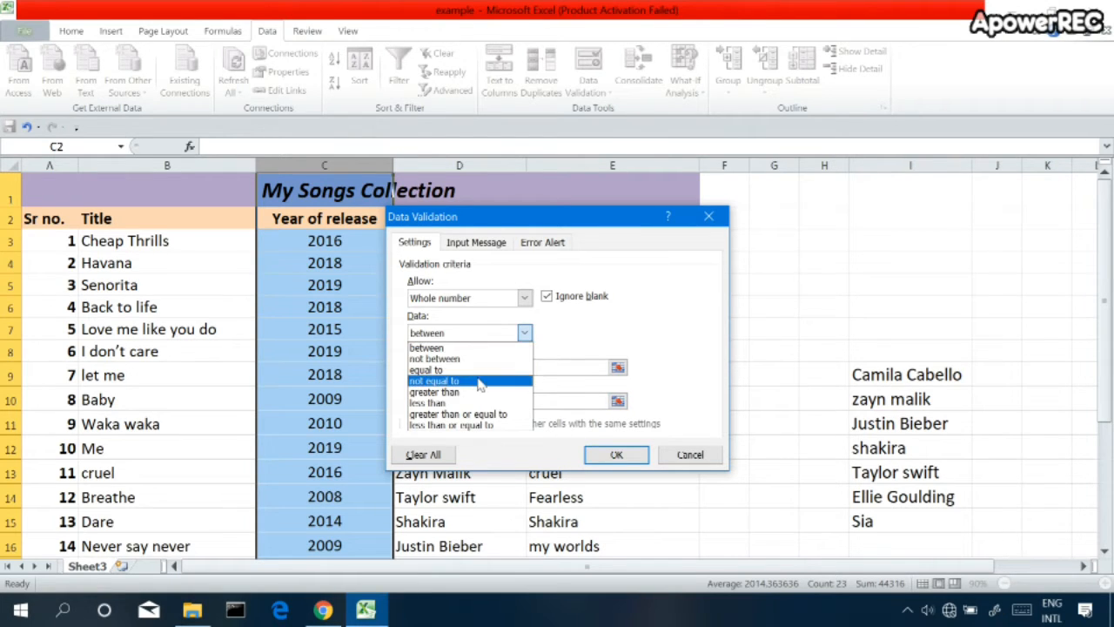
click(574, 327)
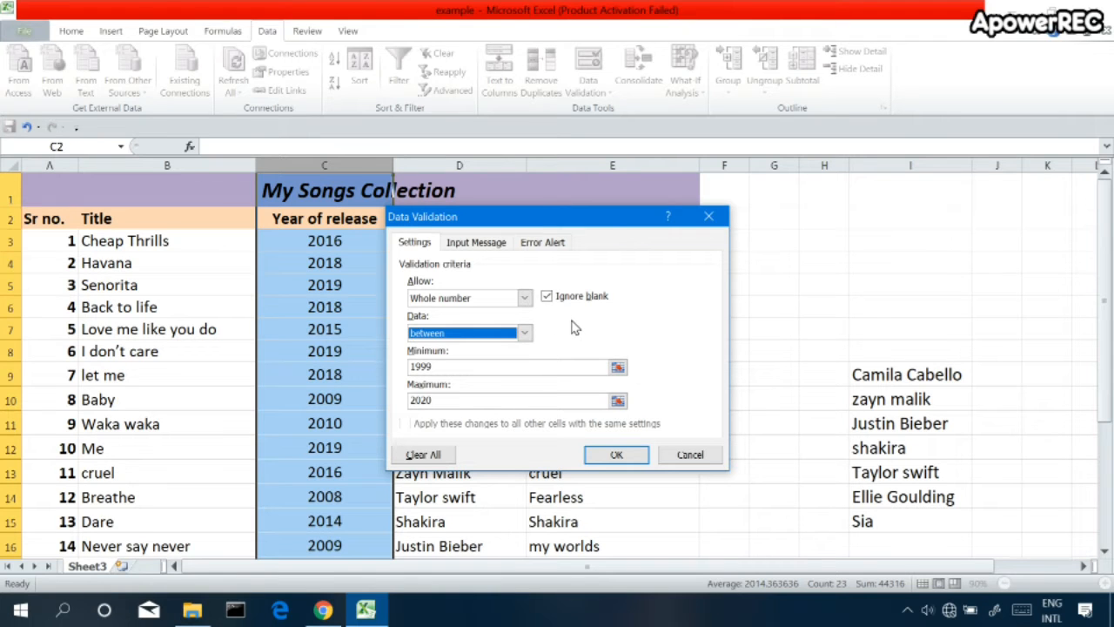
click(623, 458)
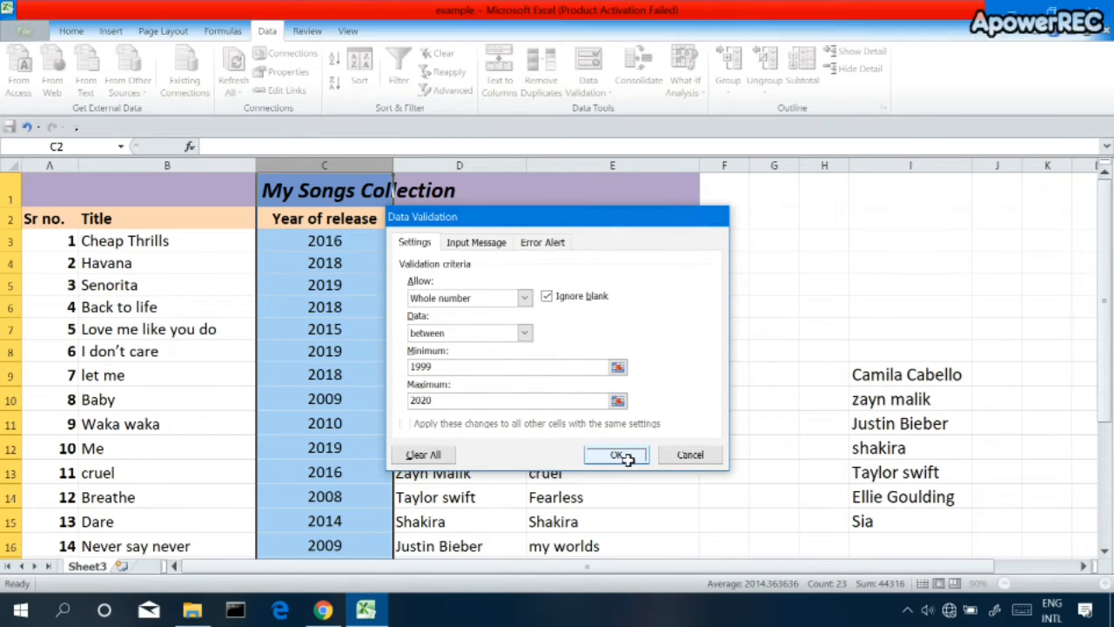
Step: Try to enter 2021 in cell C25 to test the year restriction, and dismiss the entry
click(834, 448)
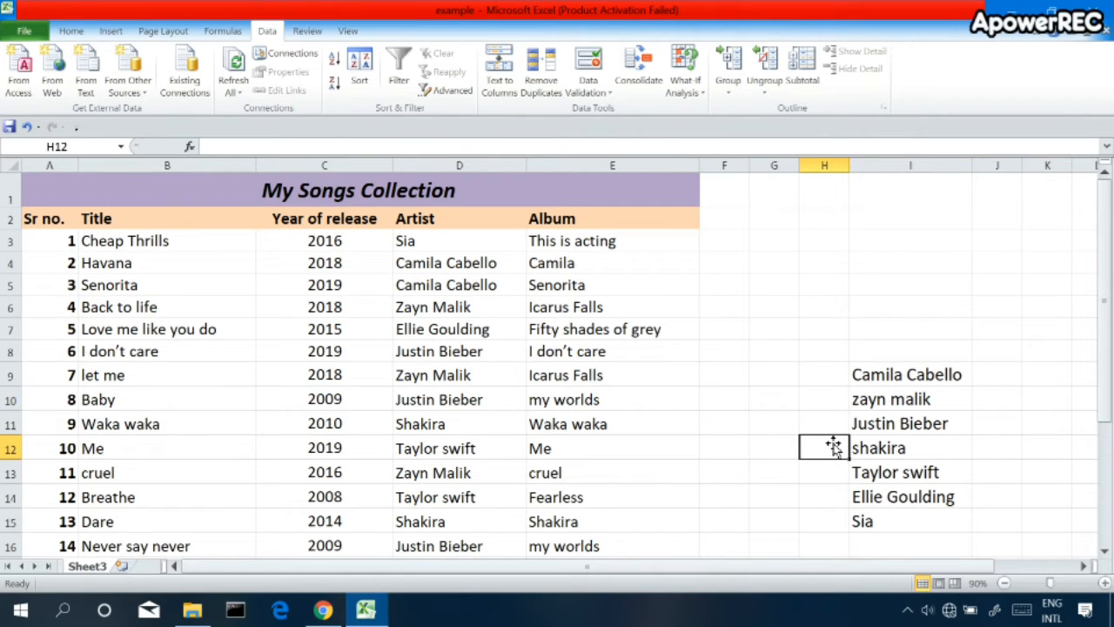
click(731, 377)
scroll(733, 380, down, 9)
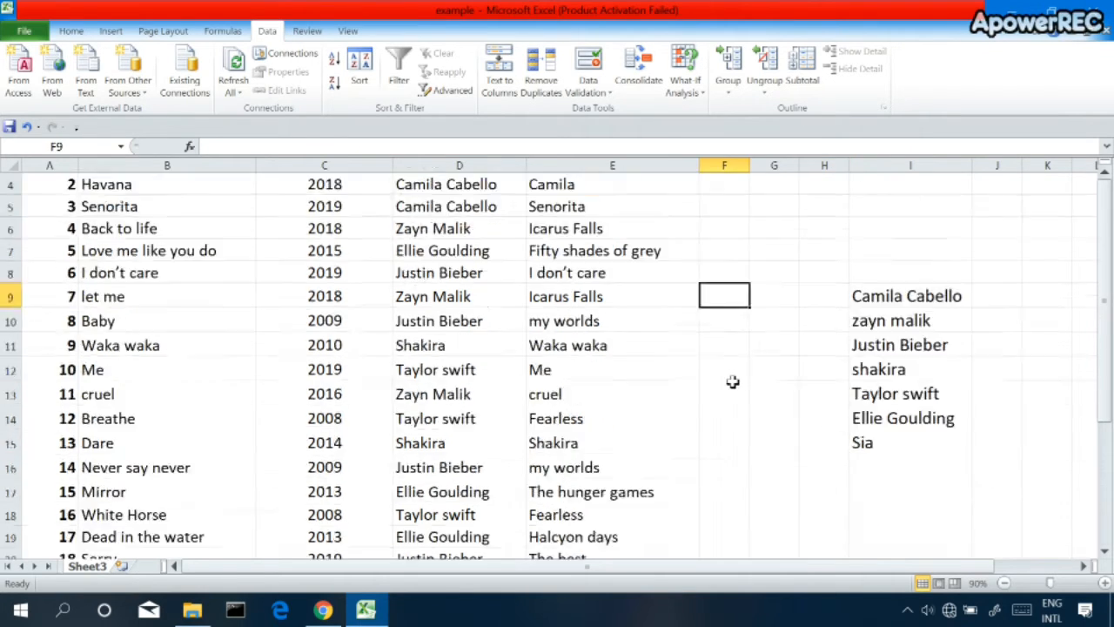
scroll(733, 381, up, 3)
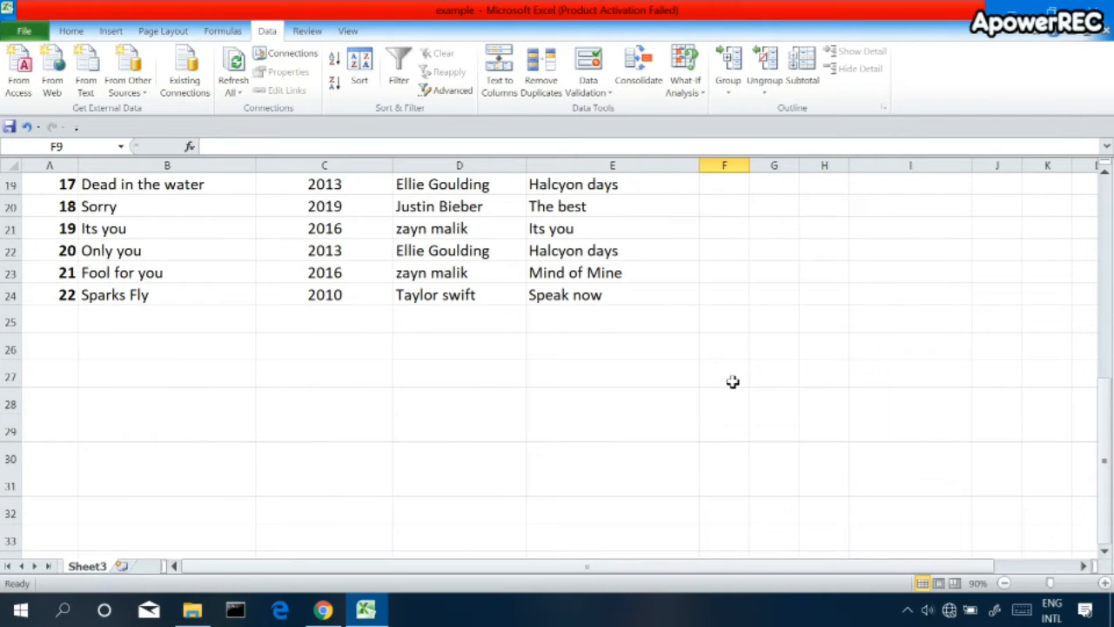
click(362, 328)
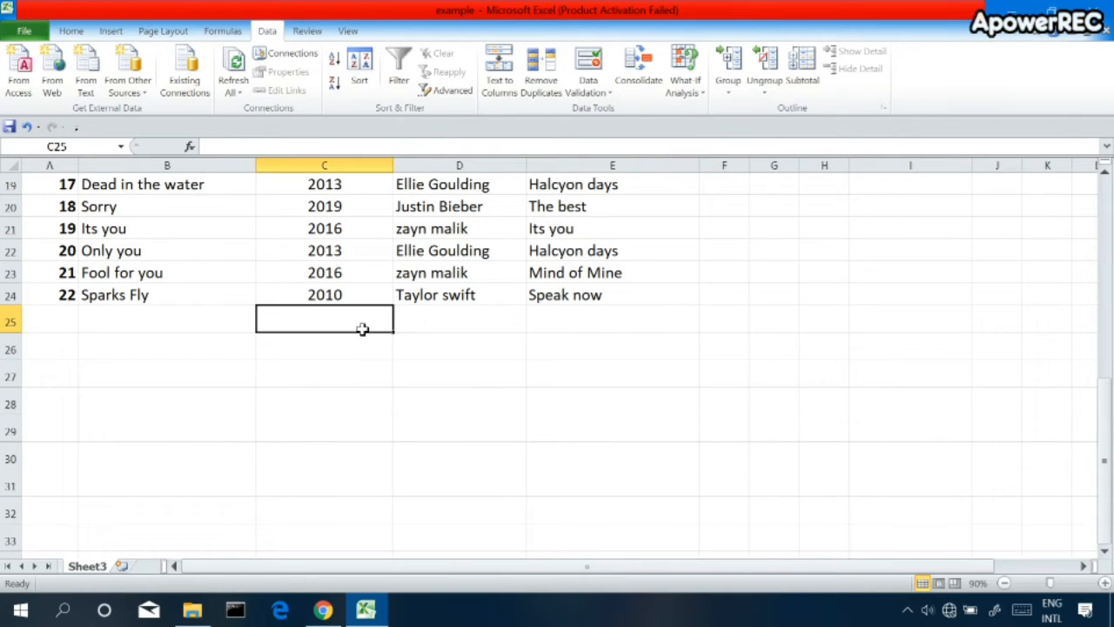
text(2021)
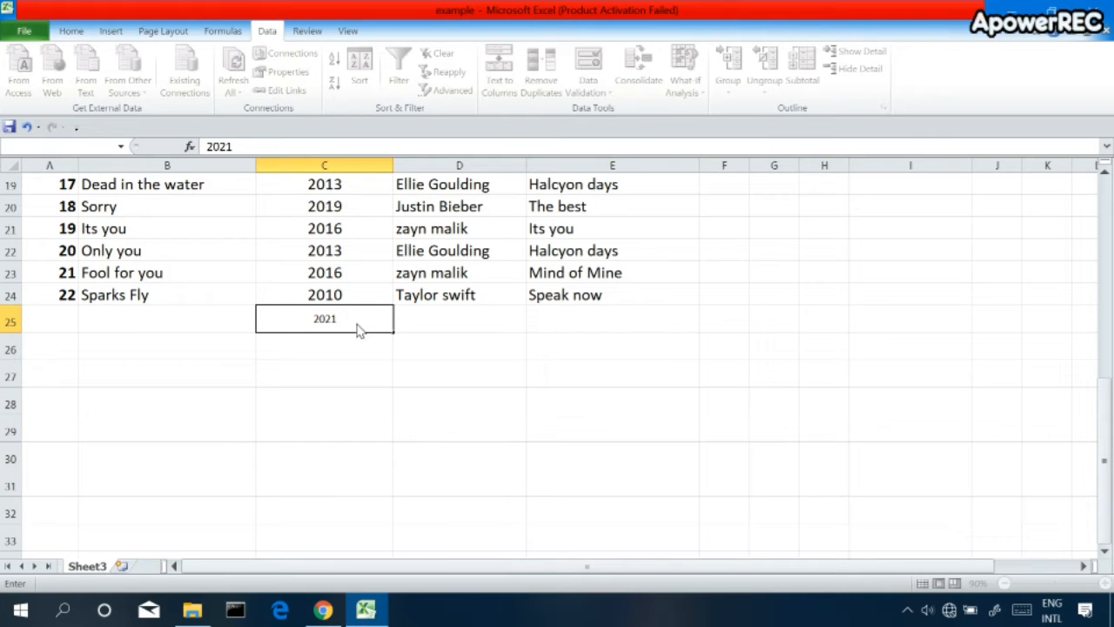
key(Return)
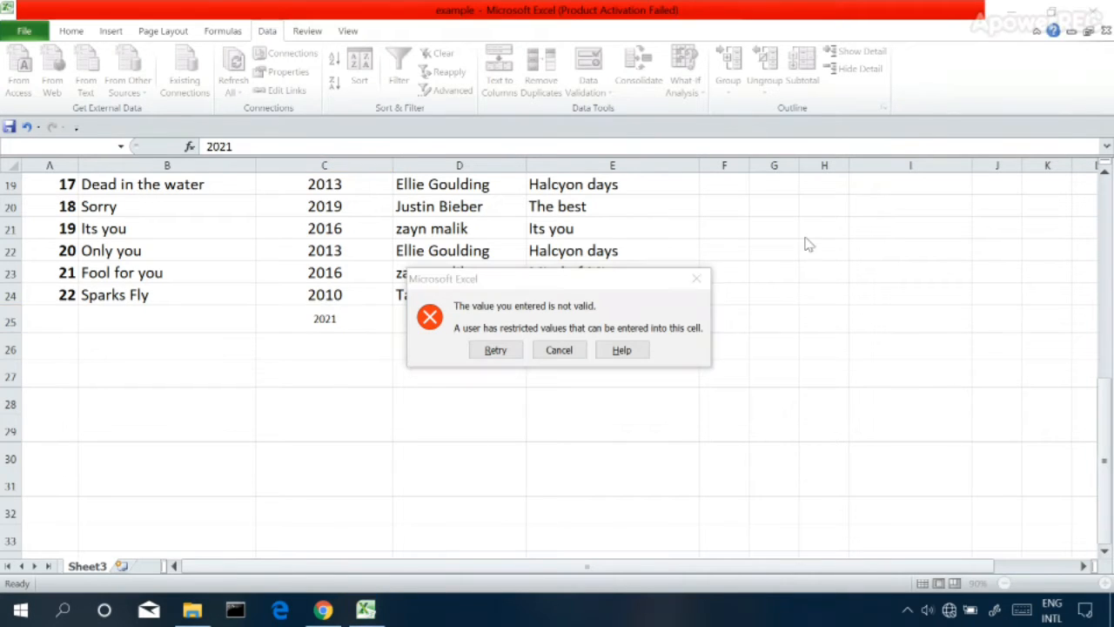
click(696, 280)
Step: Add the input message "The year u r entering should be in between 1999 and 2020" to the Year of release column's validation
scroll(681, 270, up, 6)
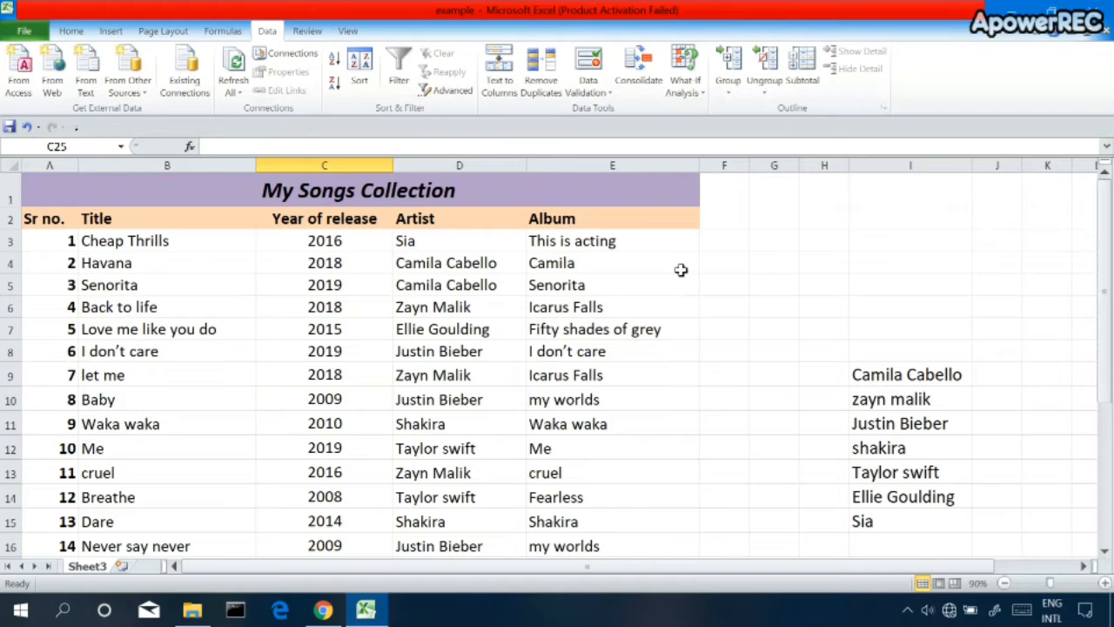
click(324, 188)
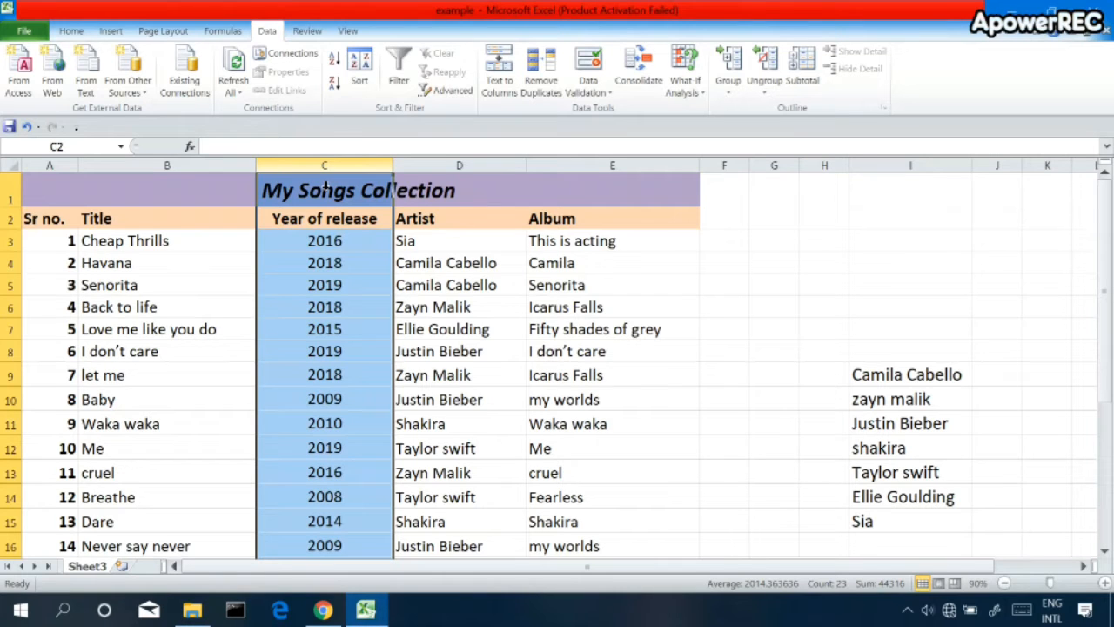
click(590, 83)
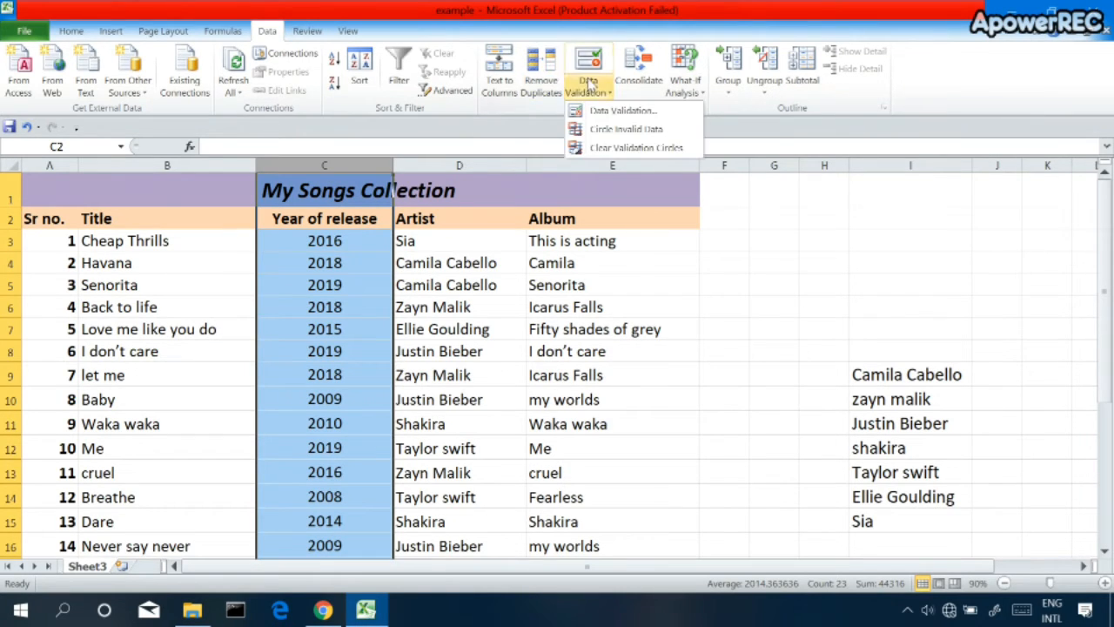
click(614, 111)
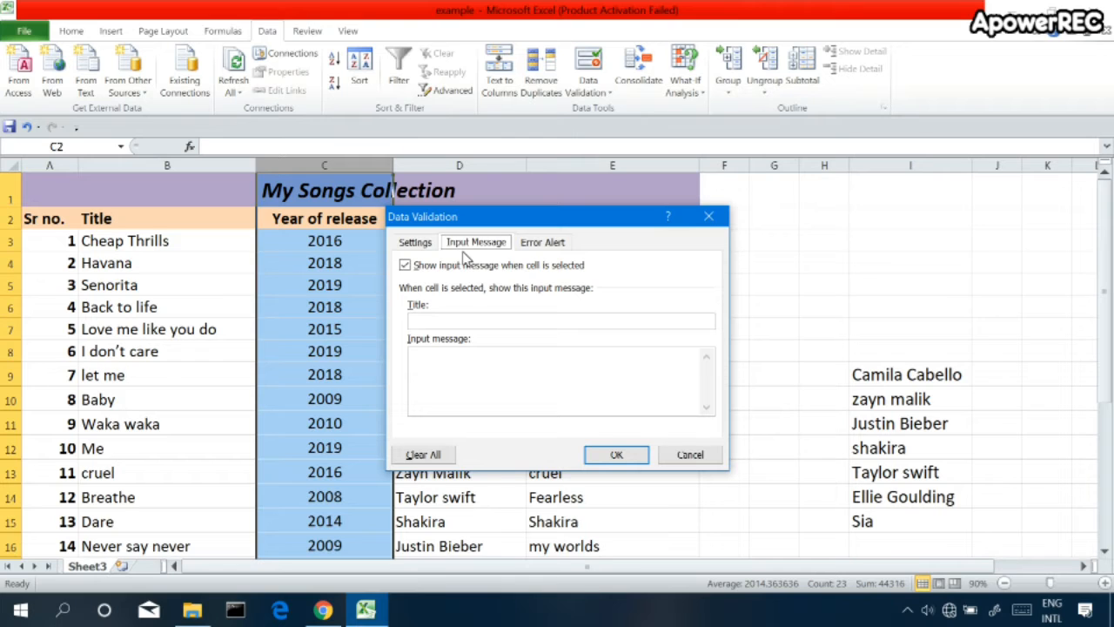
click(472, 379)
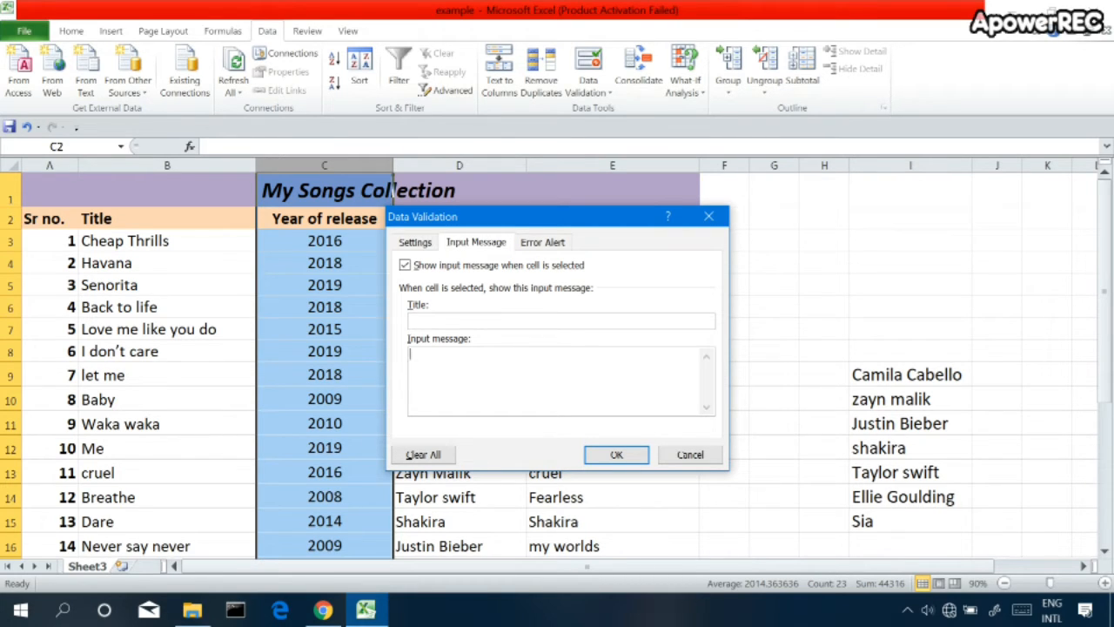
text(The t)
key(BackSpace)
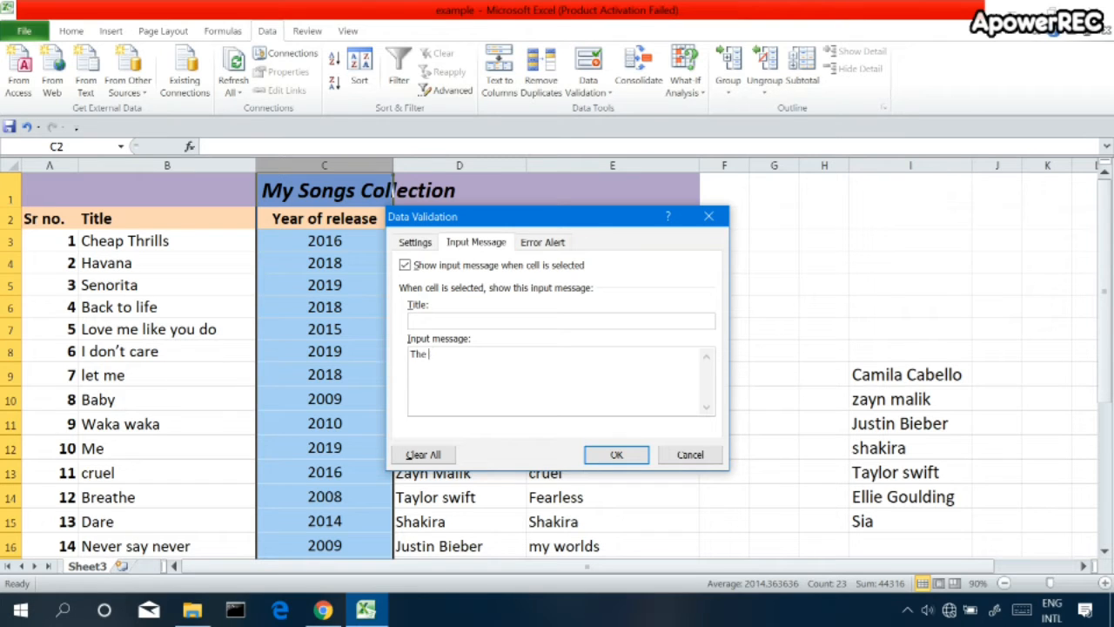
text(year u r )
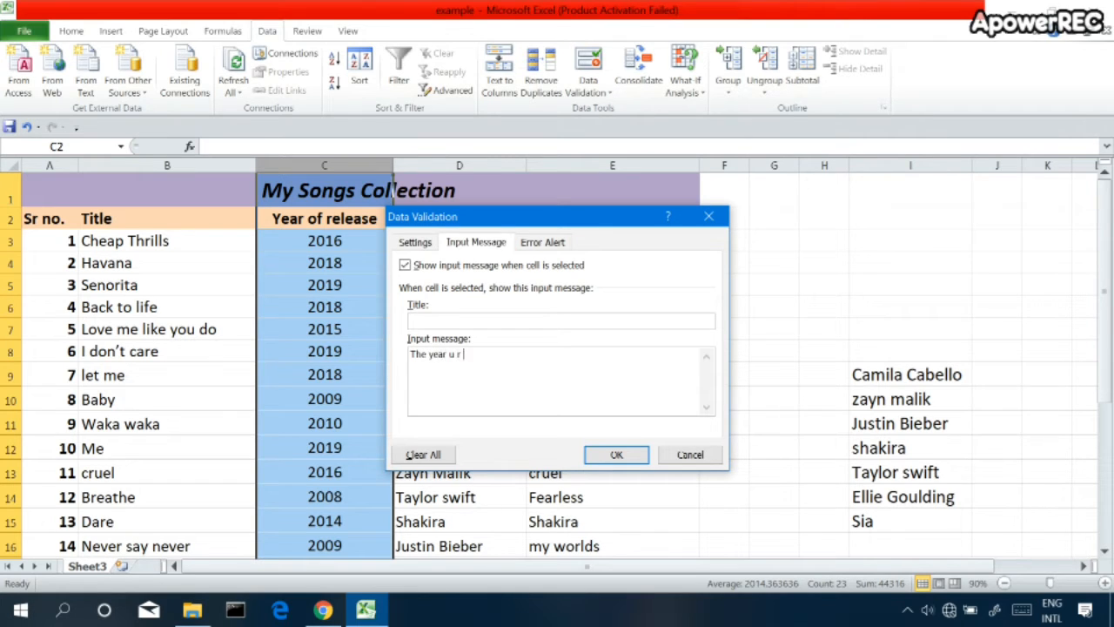
text(entering should be in )
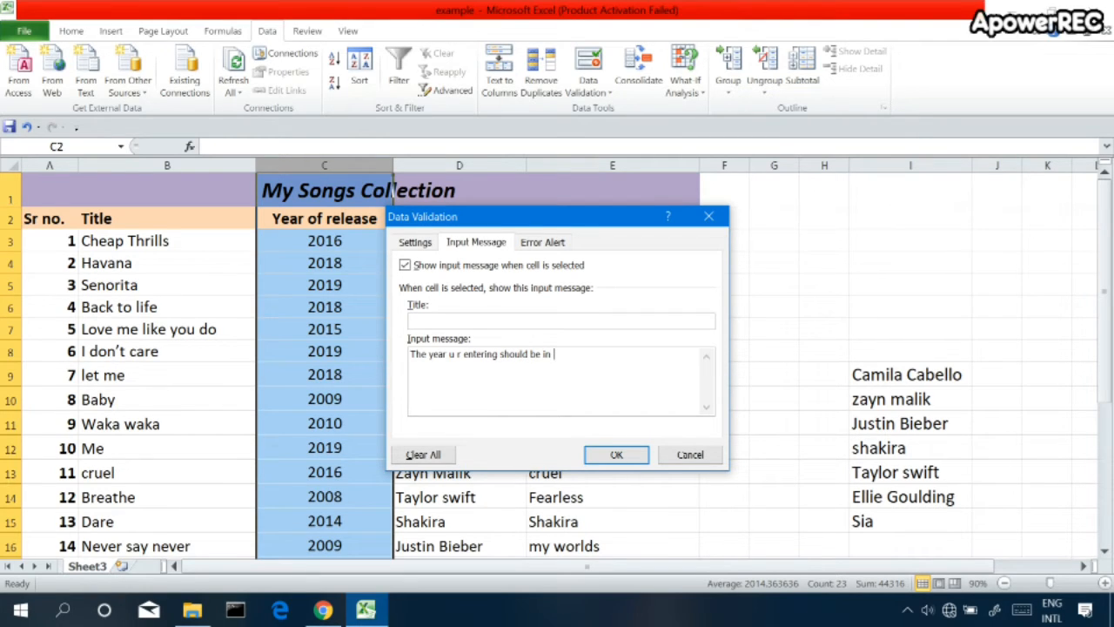
text(between )
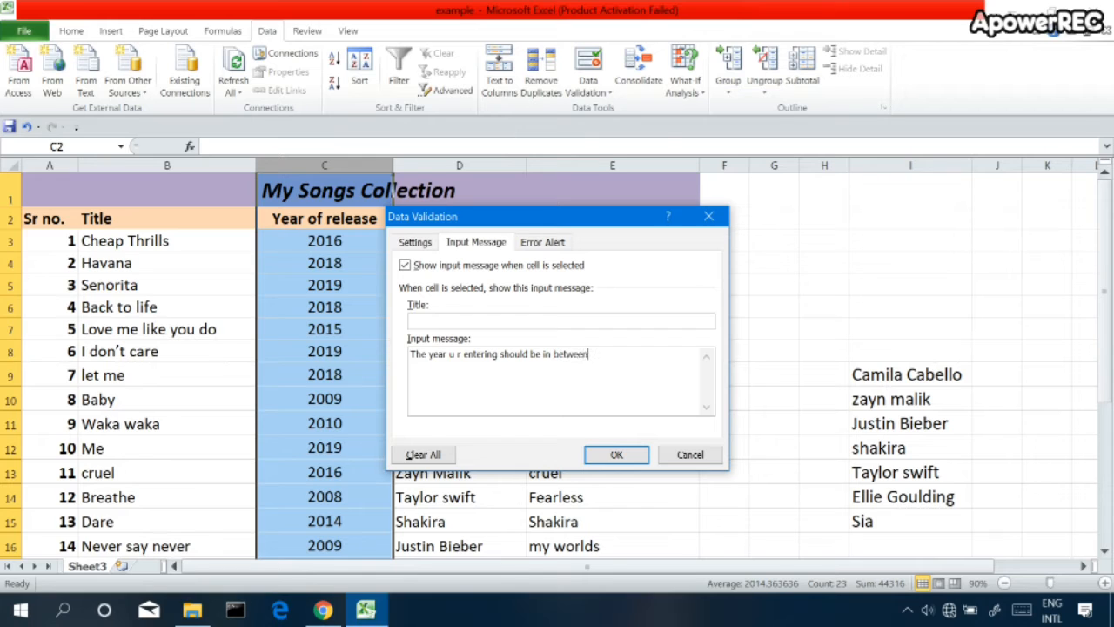
text(1999 )
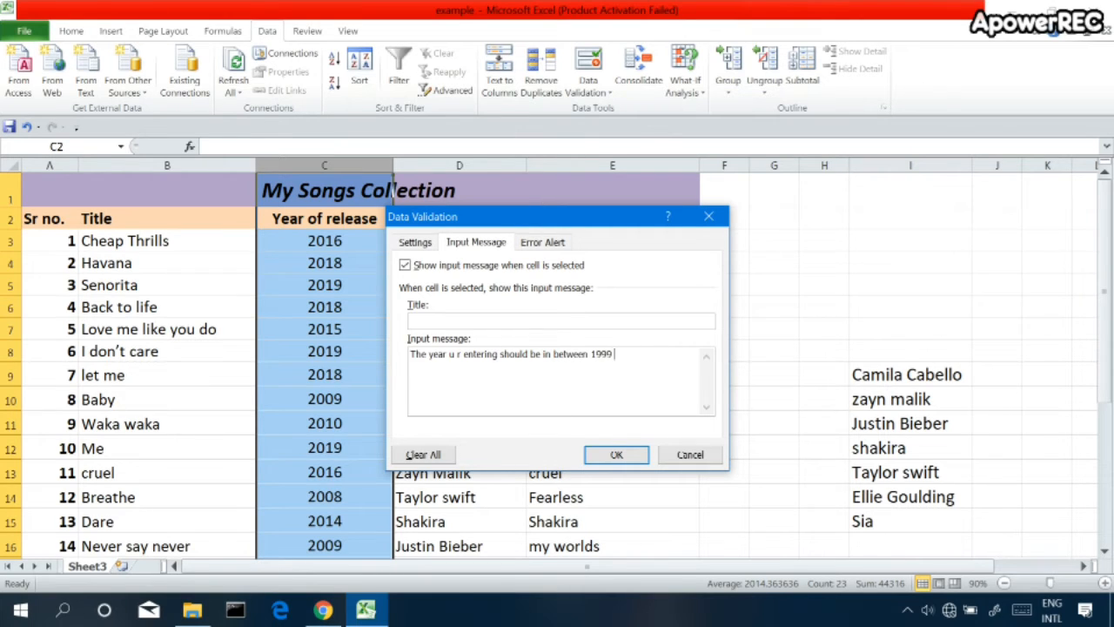
text(and 2020)
click(618, 453)
Step: Check the input message on cell C25, try the year 2021 there again, and discard the entry
scroll(622, 452, down, 6)
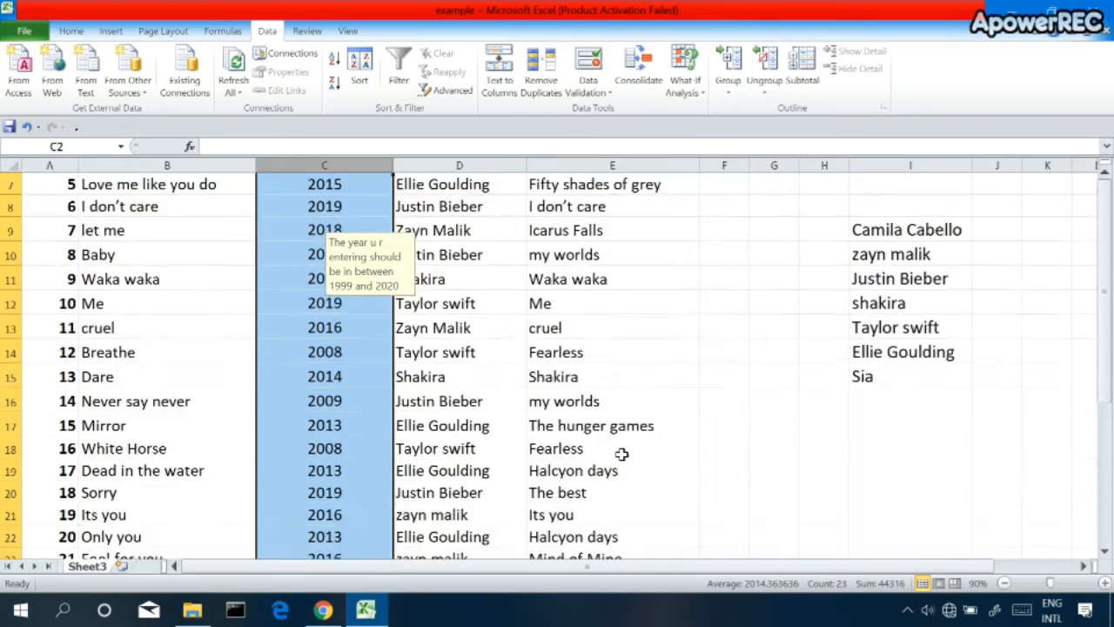
click(303, 331)
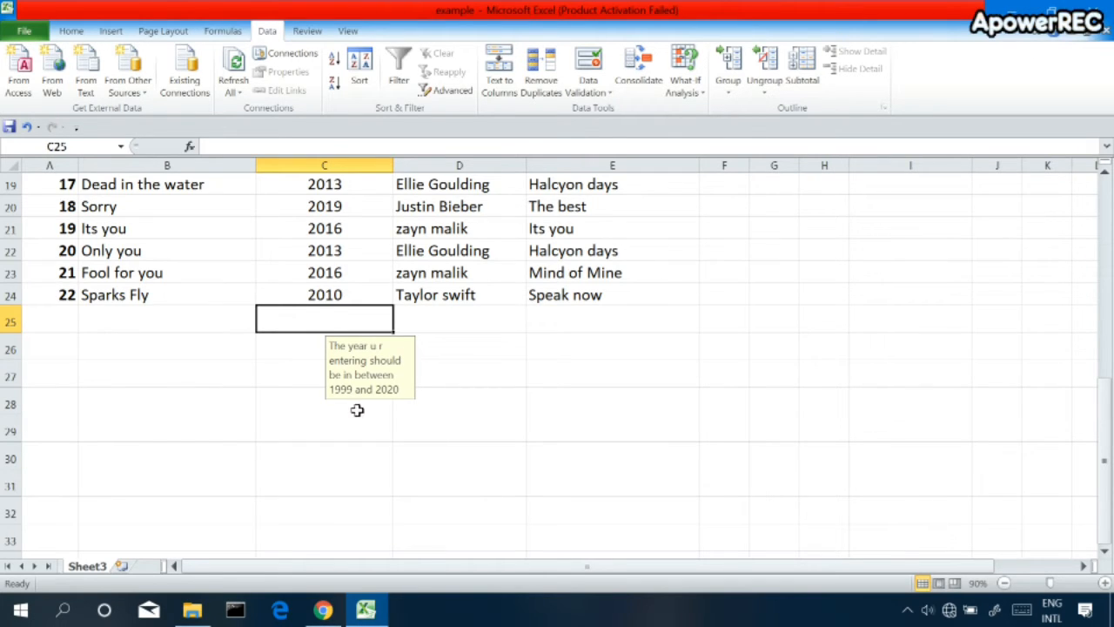
scroll(357, 410, up, 2)
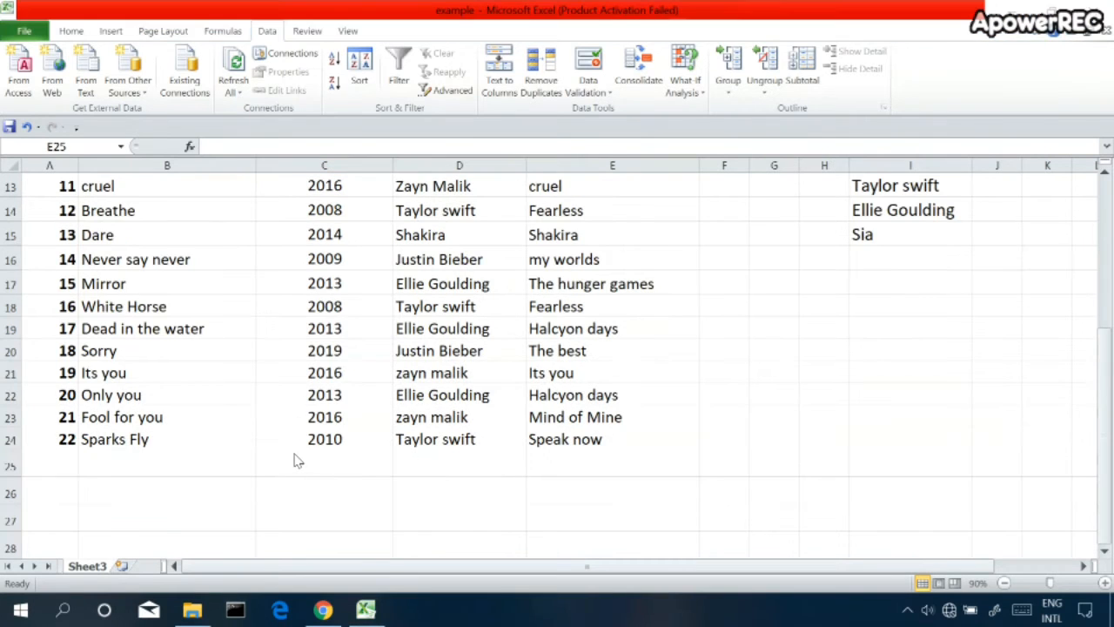
text(2021)
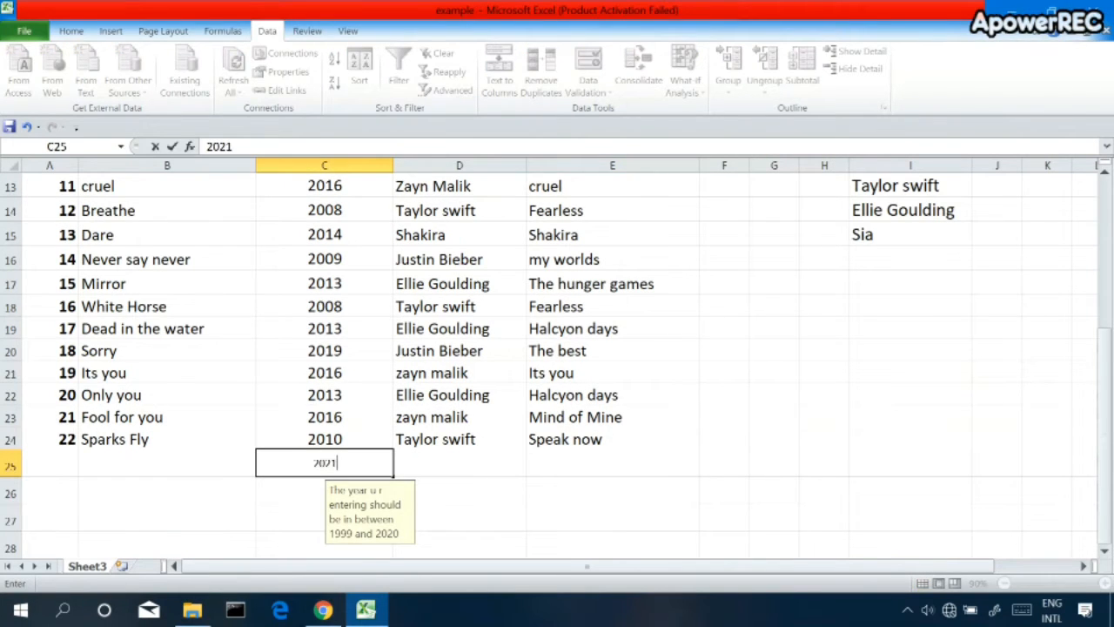
key(Return)
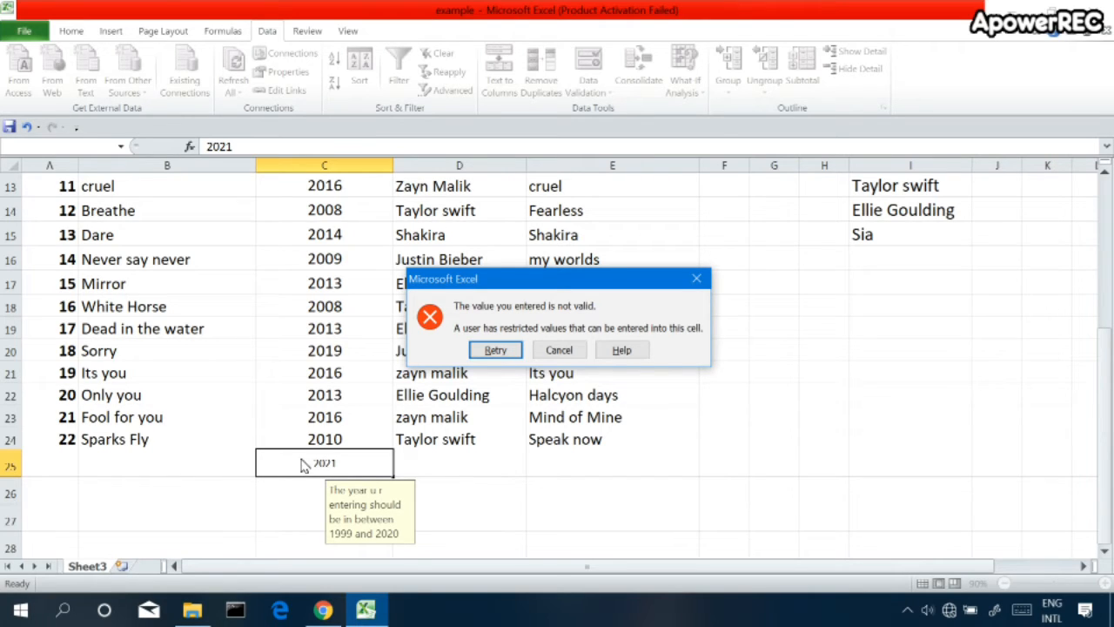
click(696, 278)
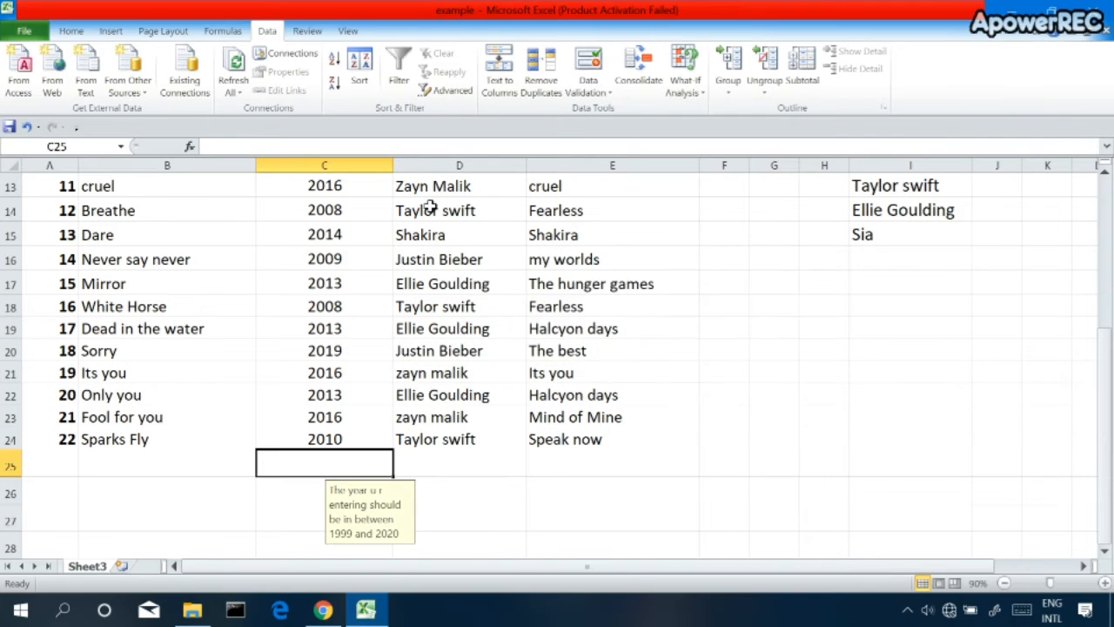
Step: Set the error alert style of the Year of release column's data validation to Stop
click(383, 165)
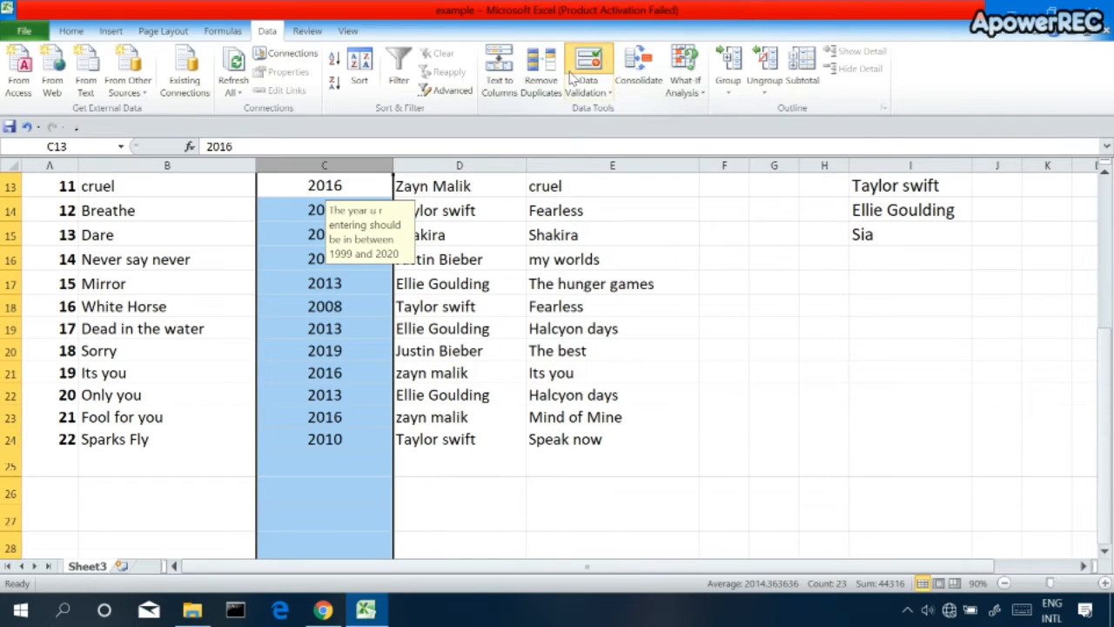
click(573, 77)
click(549, 248)
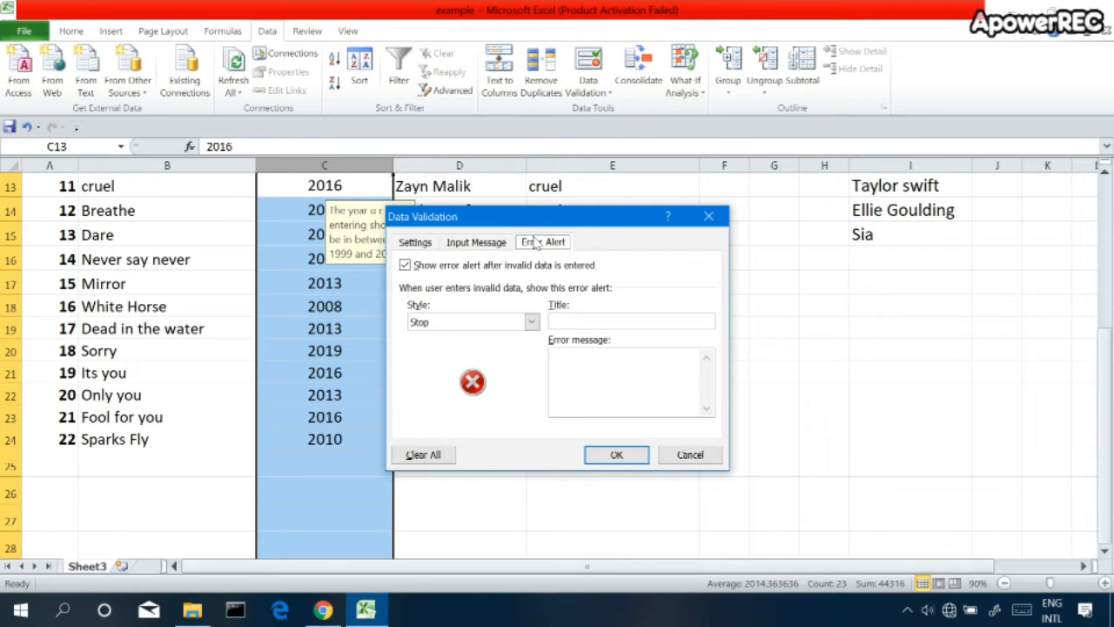
click(431, 322)
click(435, 348)
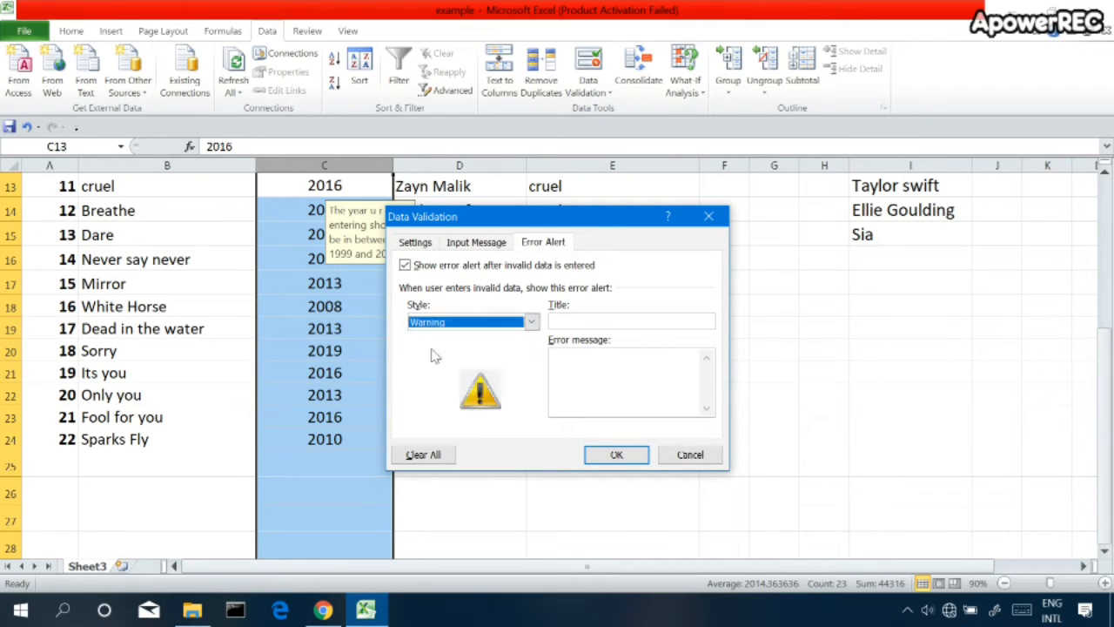
click(454, 324)
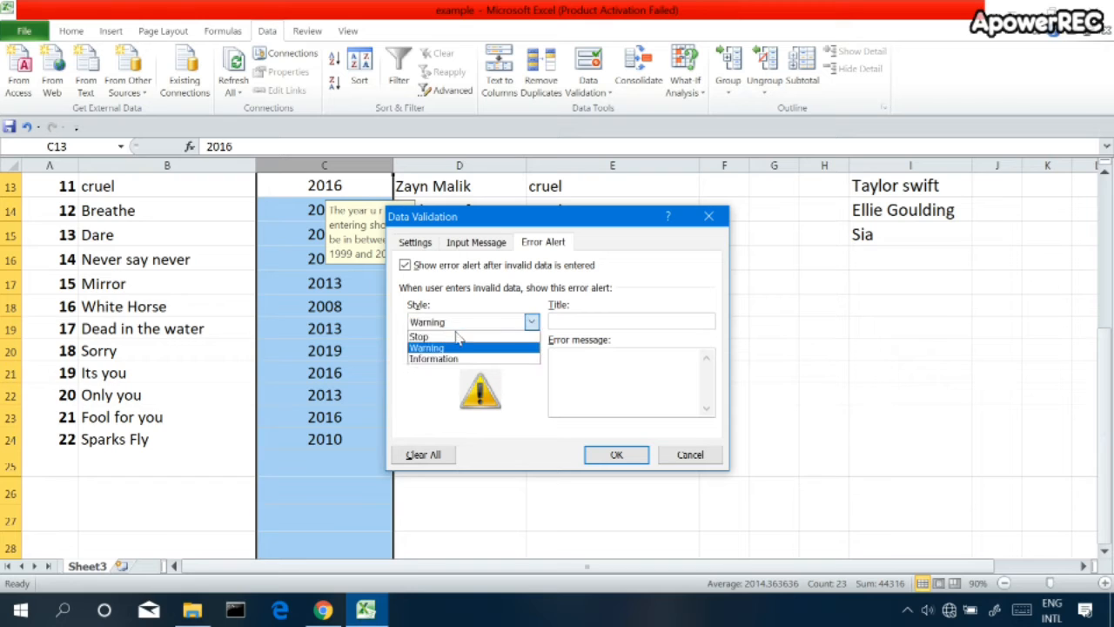
click(453, 337)
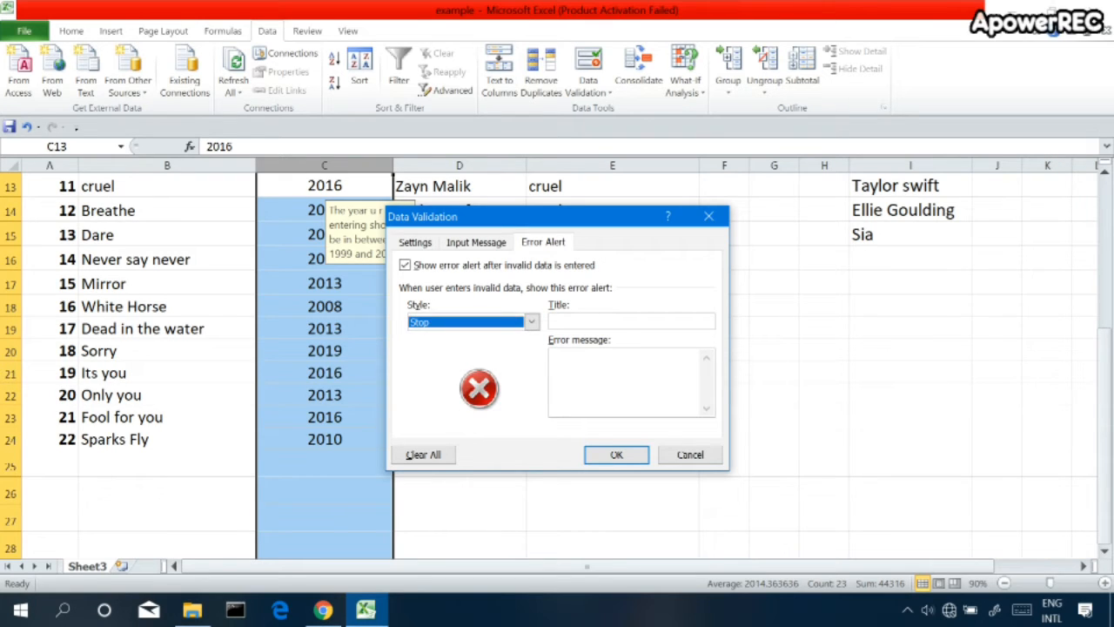
Step: Give the alert the message "The Year u entered does not match conditions for this col!" and the title "Error Alert", and apply the validation
click(592, 369)
text(The )
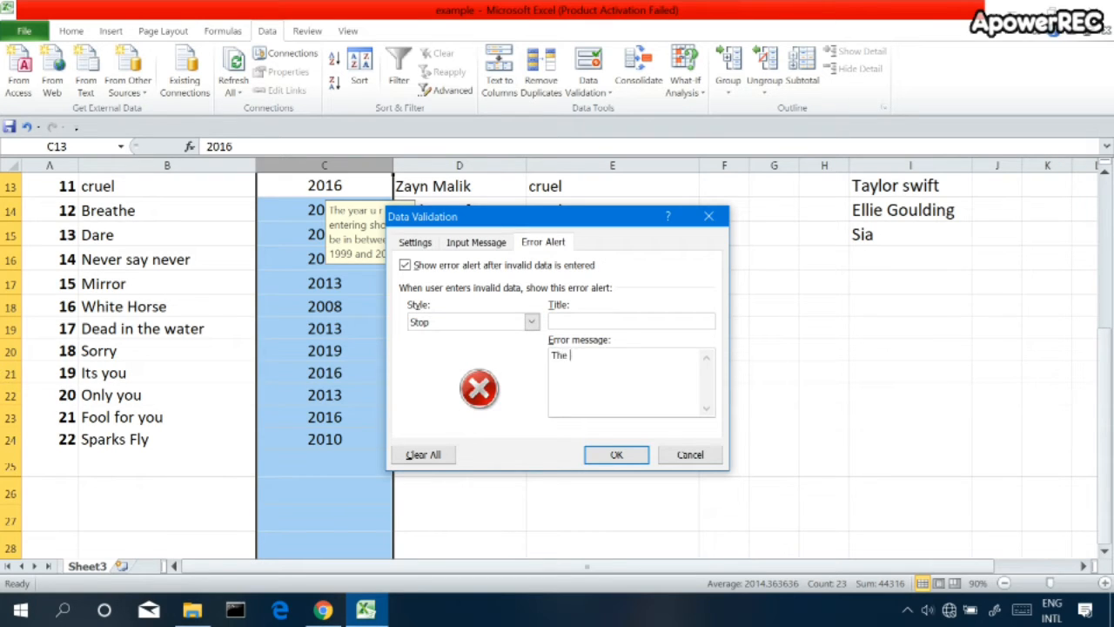
text(Year u entered)
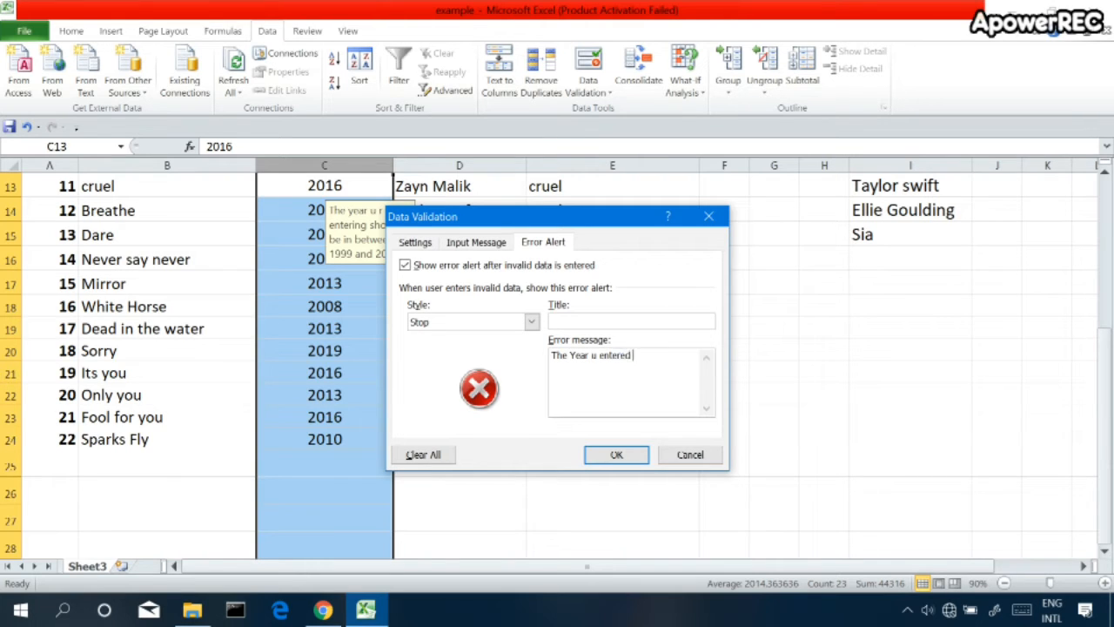
text( does n)
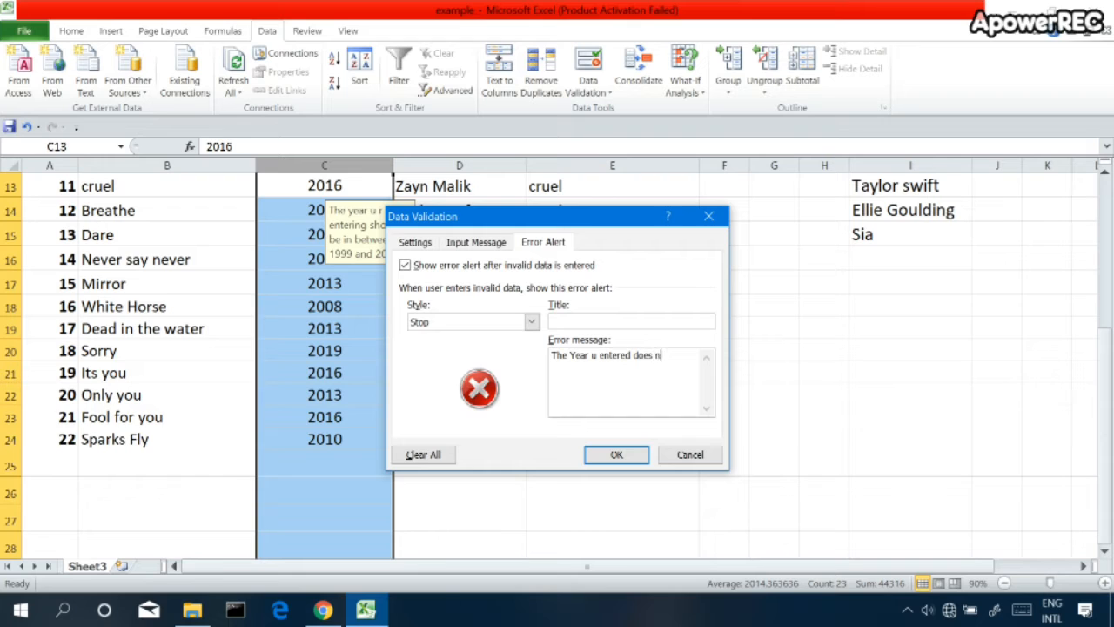
text(ot match)
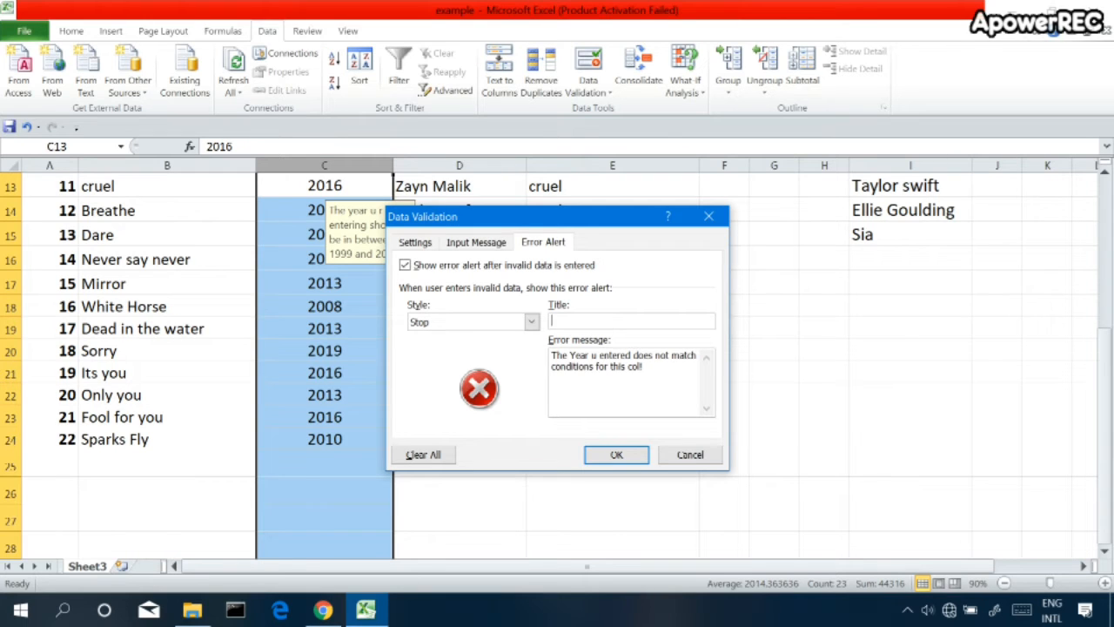
text(Error)
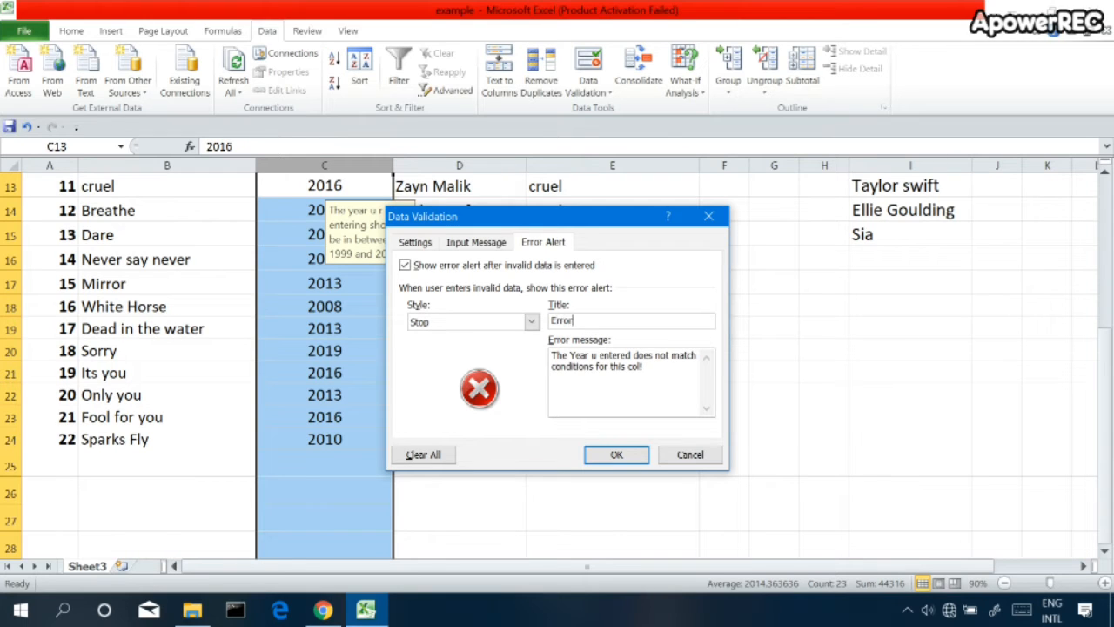
text( Al)
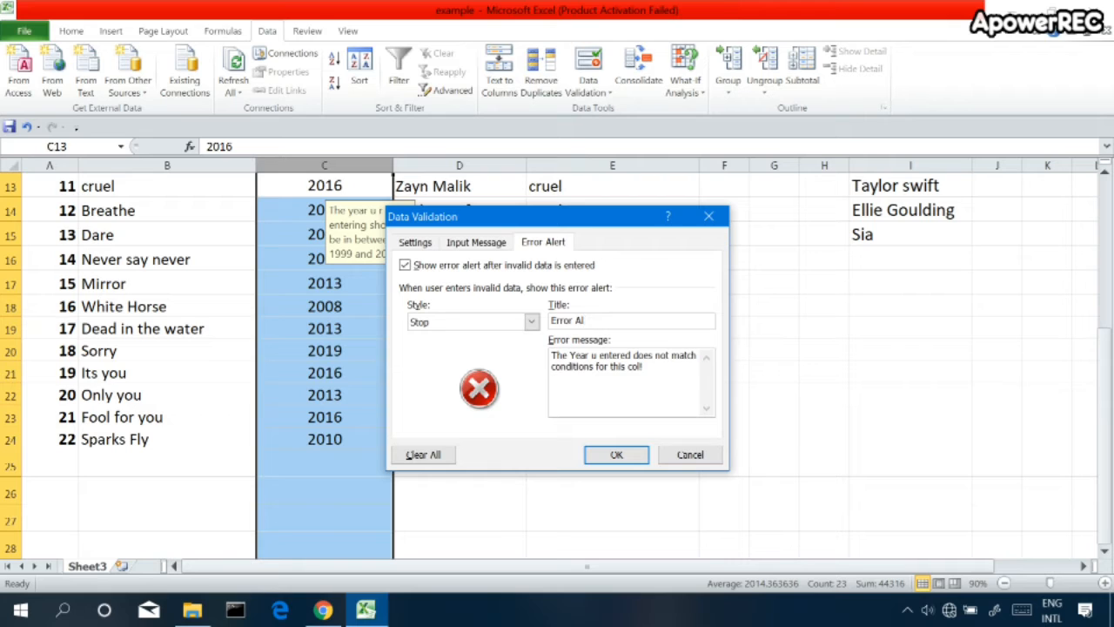
text(ert)
click(618, 456)
Step: Try to enter the year 2021 in cell C25 to test the custom error alert
scroll(628, 458, down, 3)
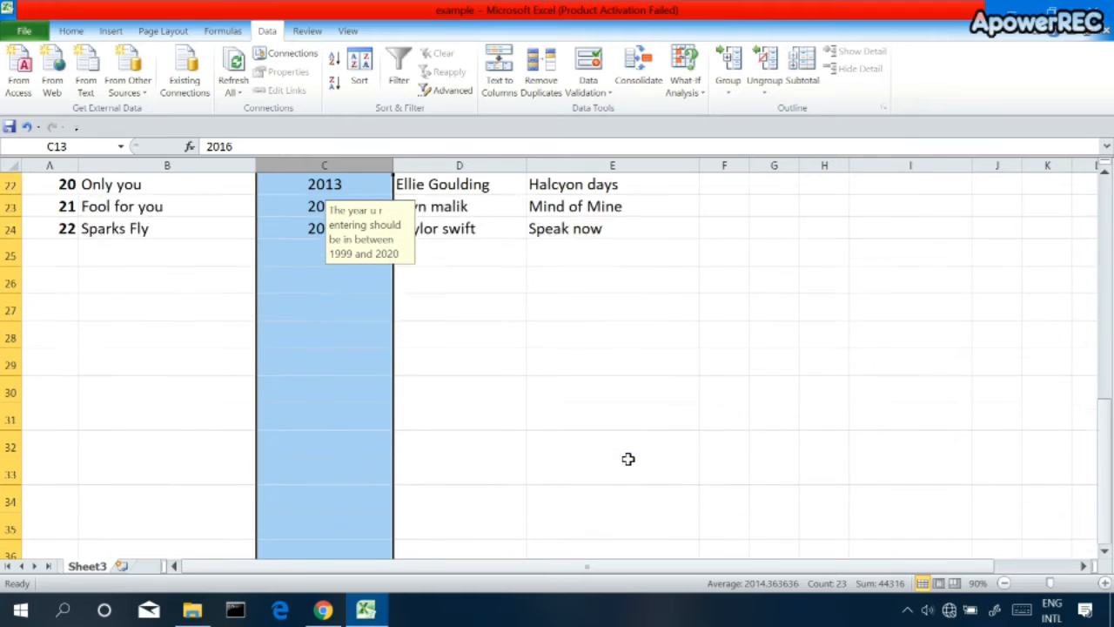
scroll(628, 459, up, 1)
click(321, 321)
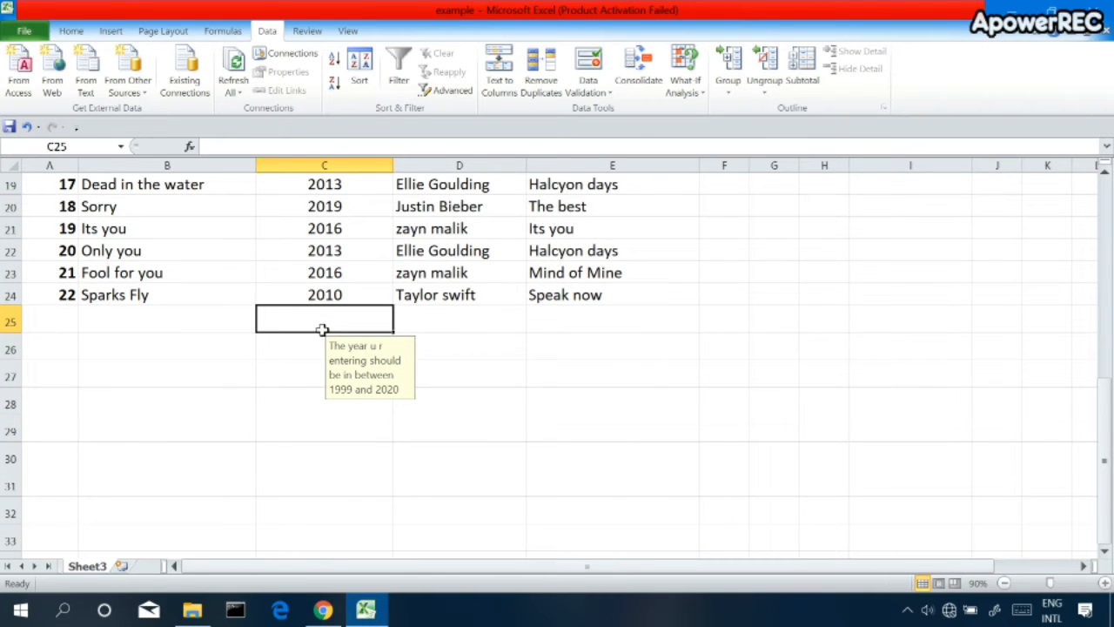
text(2021)
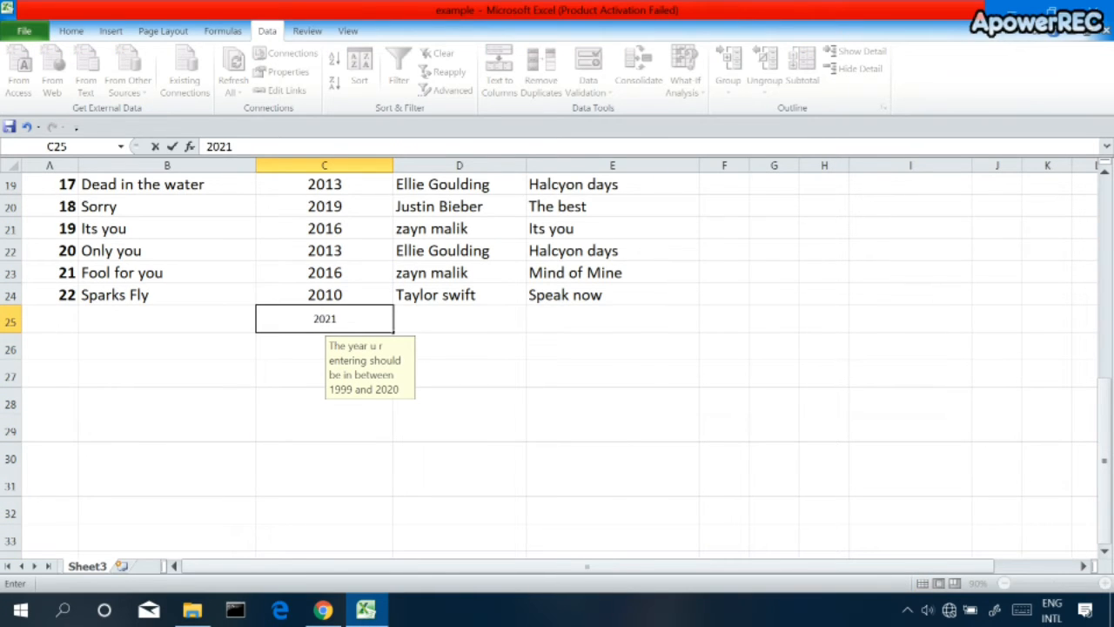
key(Return)
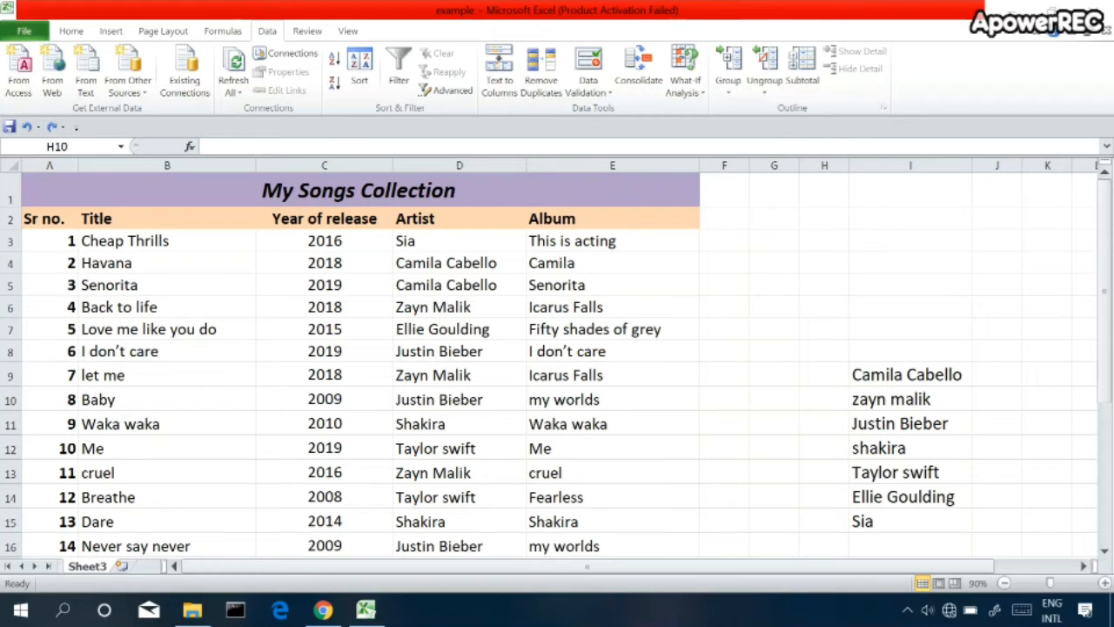
Step: Add data validation to the Title column that only allows a text length equal to 20
click(193, 167)
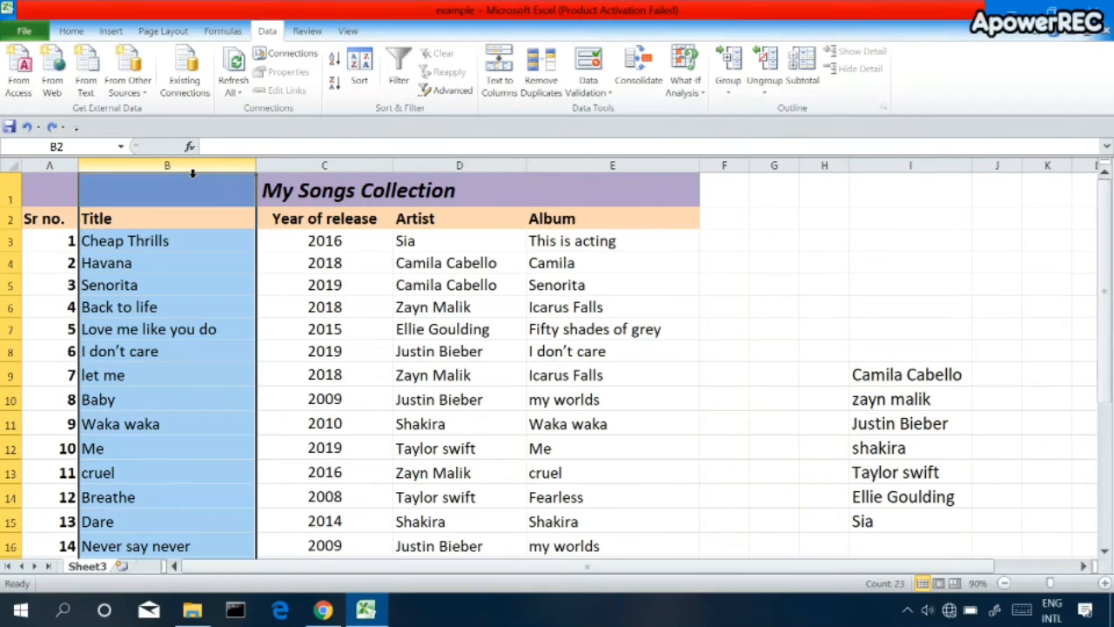
click(592, 65)
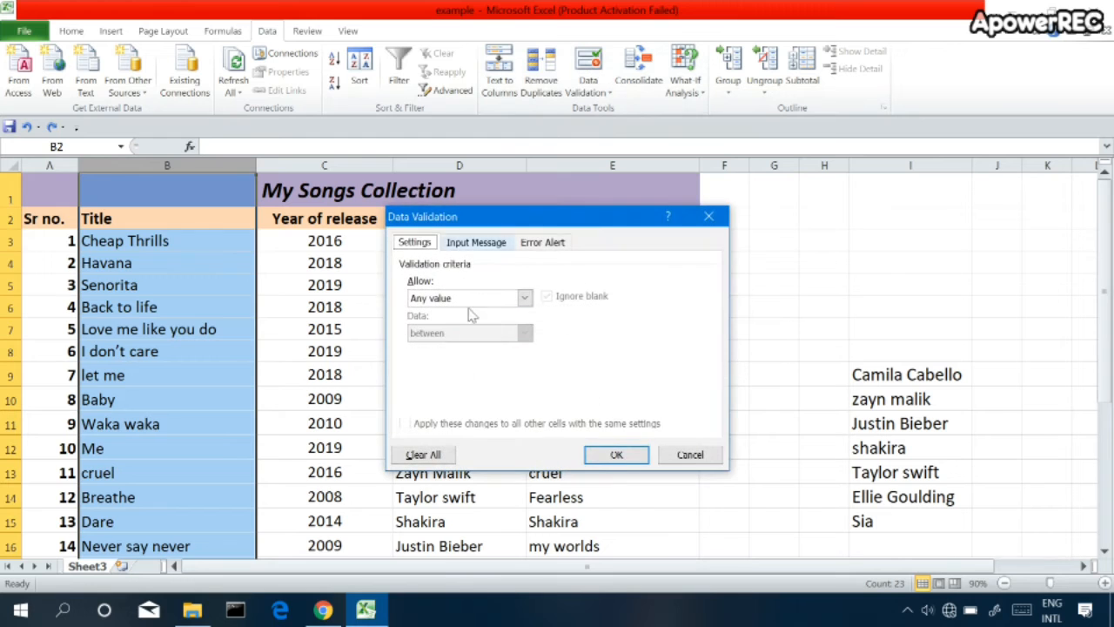
click(499, 301)
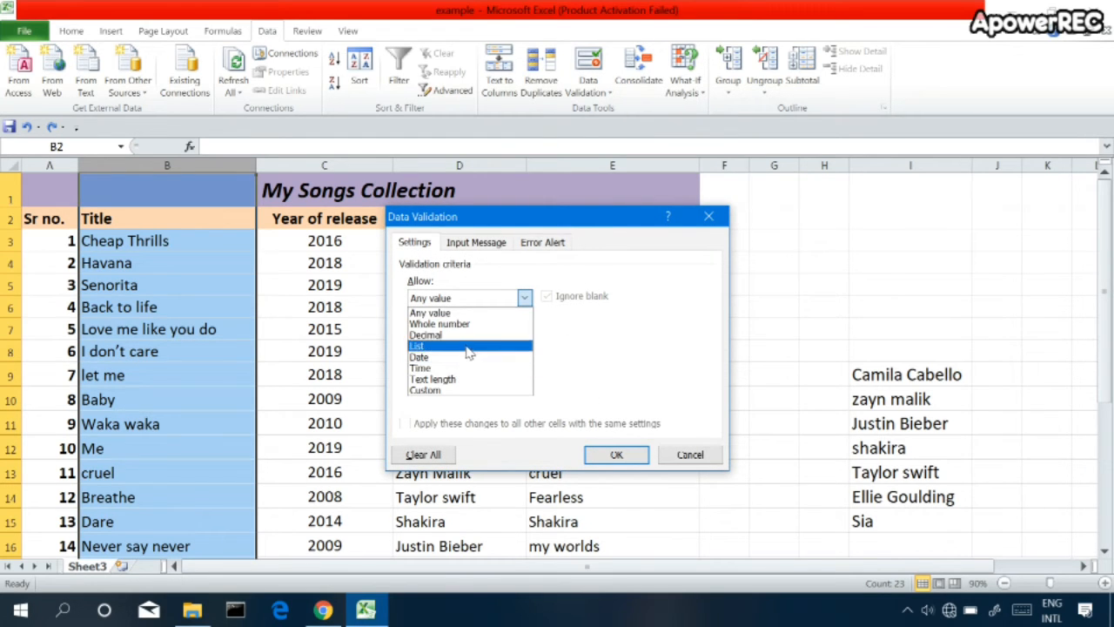
click(459, 381)
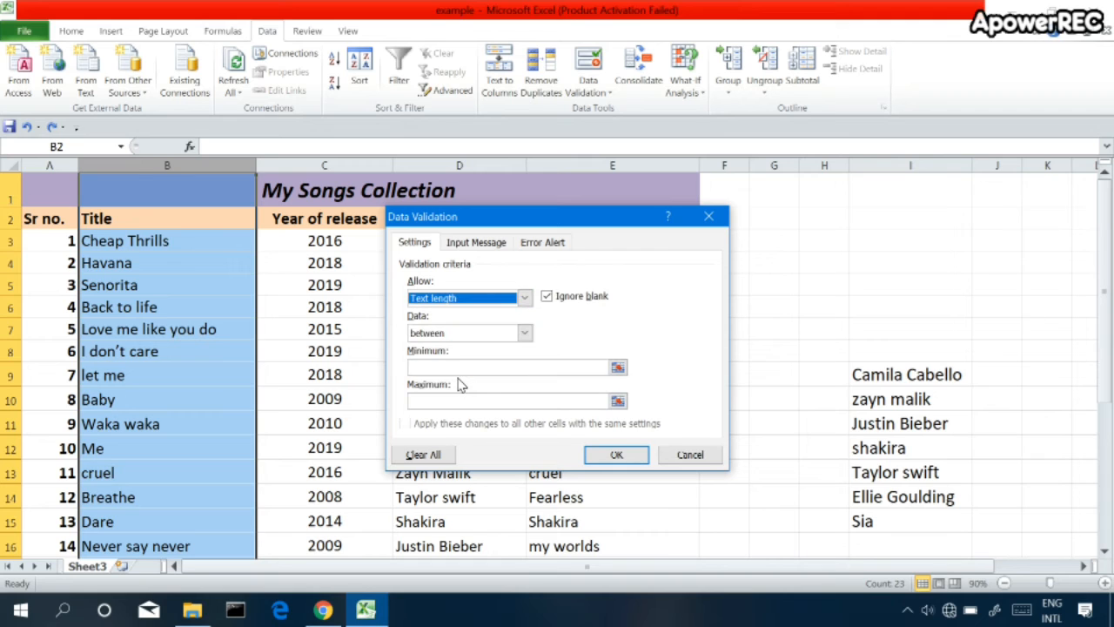
click(524, 333)
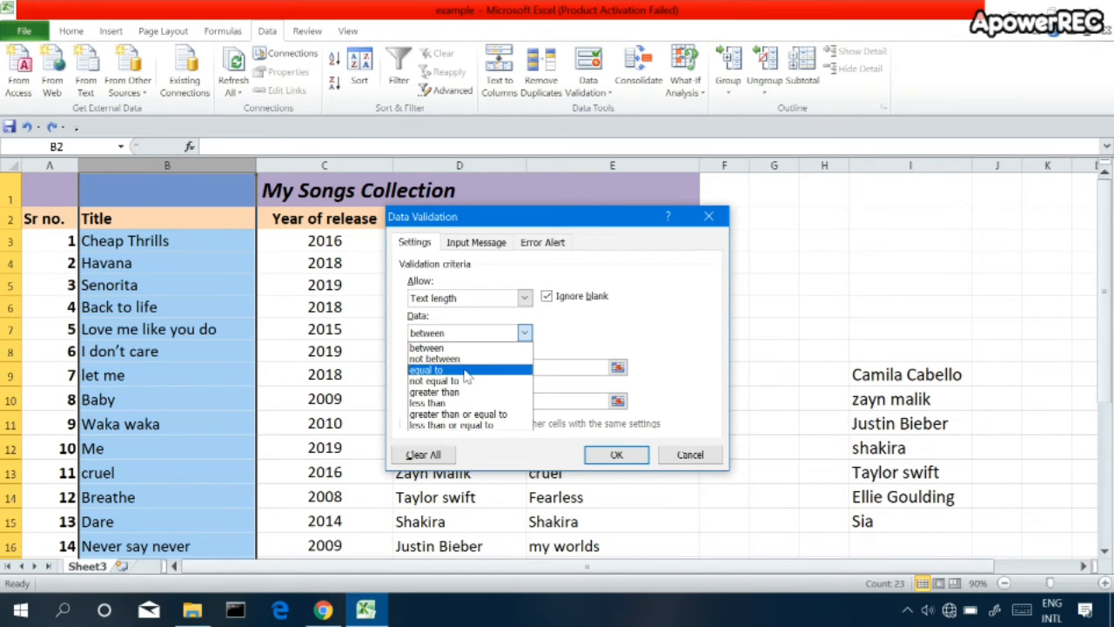
click(464, 372)
click(487, 366)
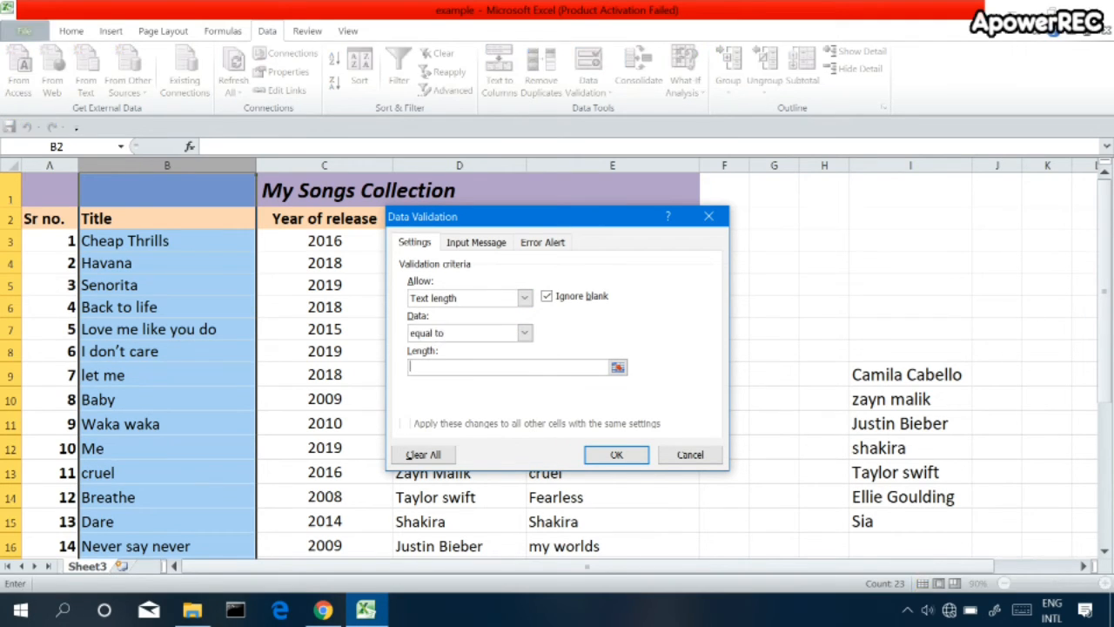
text(1)
key(BackSpace)
text(20)
click(640, 458)
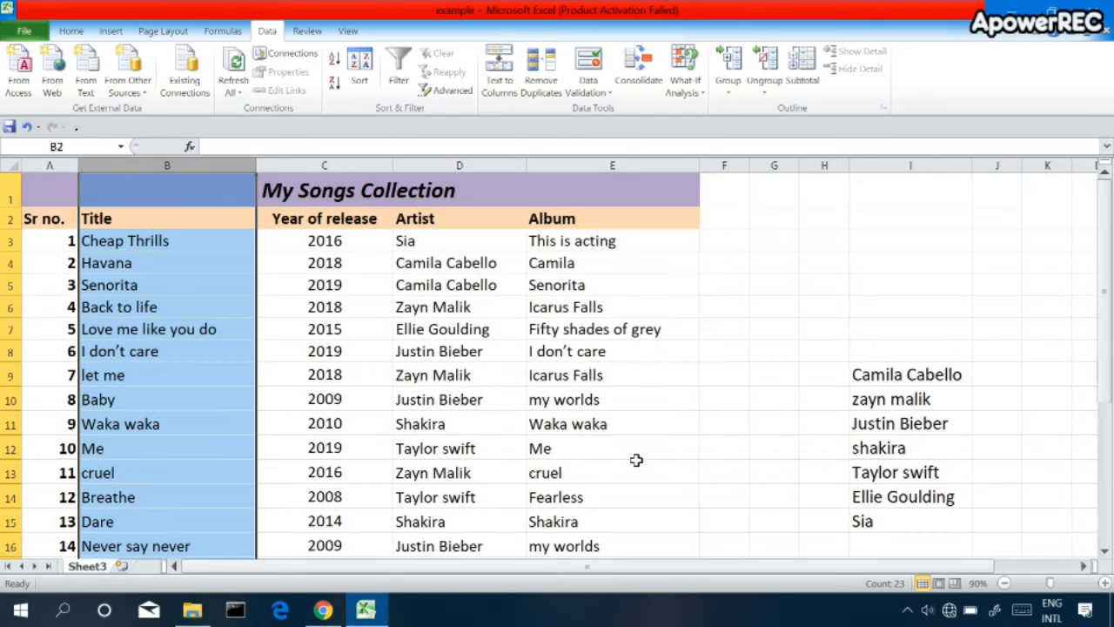
click(636, 453)
Step: Try to enter a string of repeated h's in cell B25 to test the title length rule
scroll(636, 460, down, 1)
scroll(635, 459, down, 4)
click(174, 397)
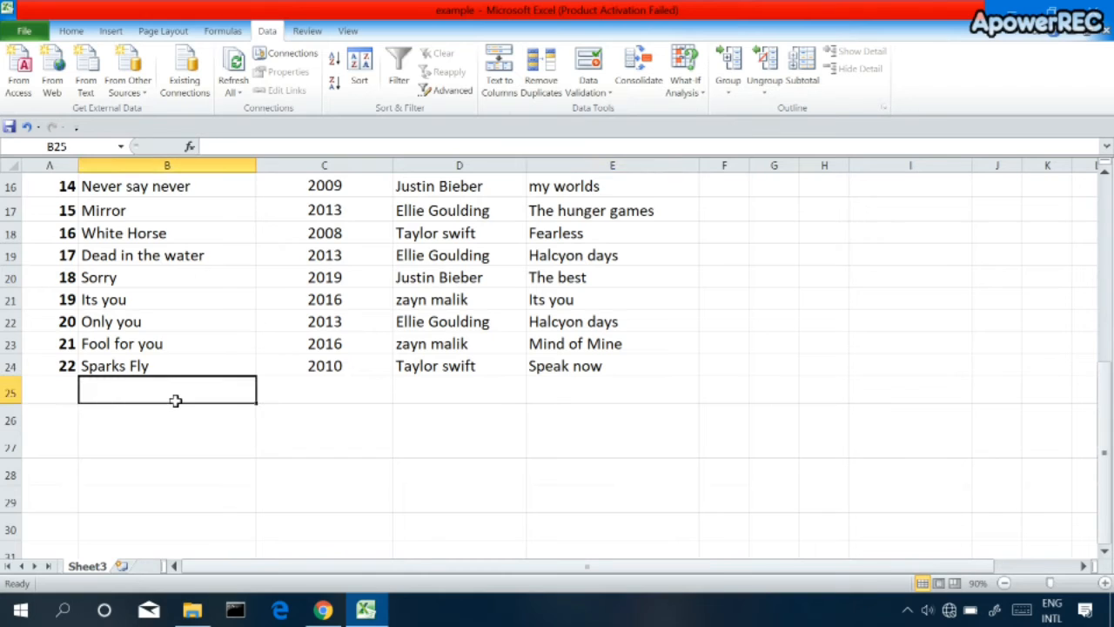
text(hhhhhhhhhhhhhhhhh)
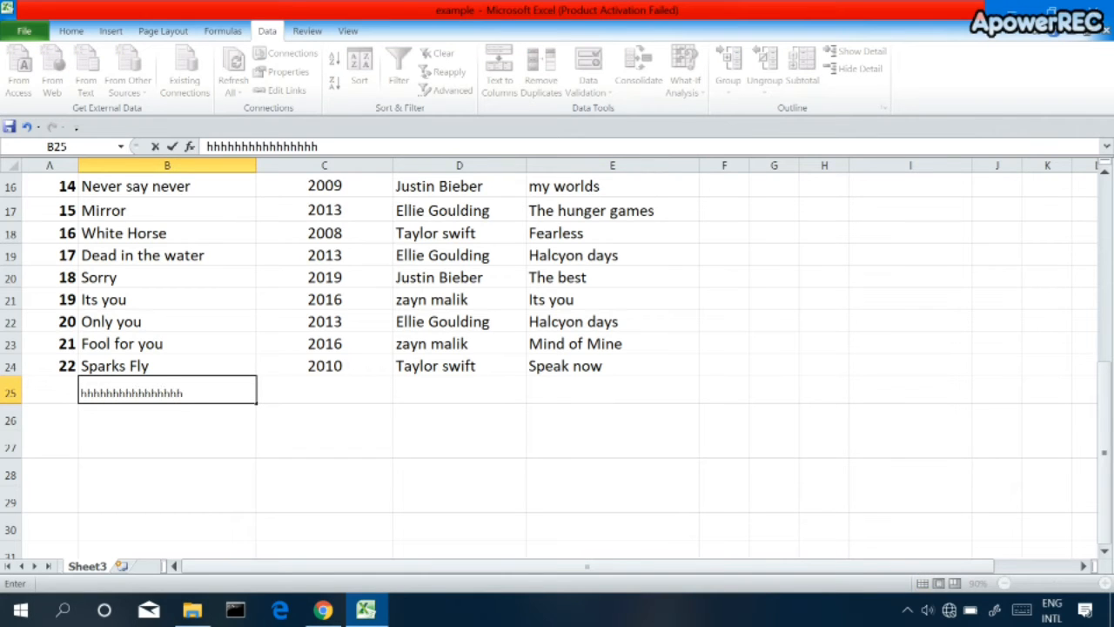
key(Return)
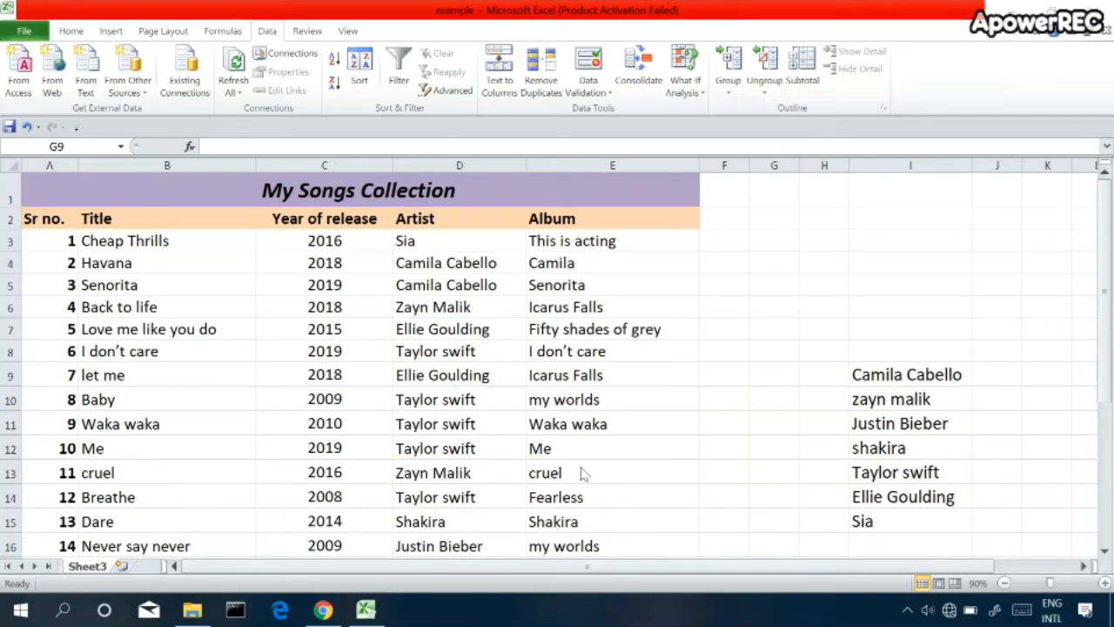
click(500, 167)
scroll(505, 442, down, 3)
scroll(504, 442, up, 3)
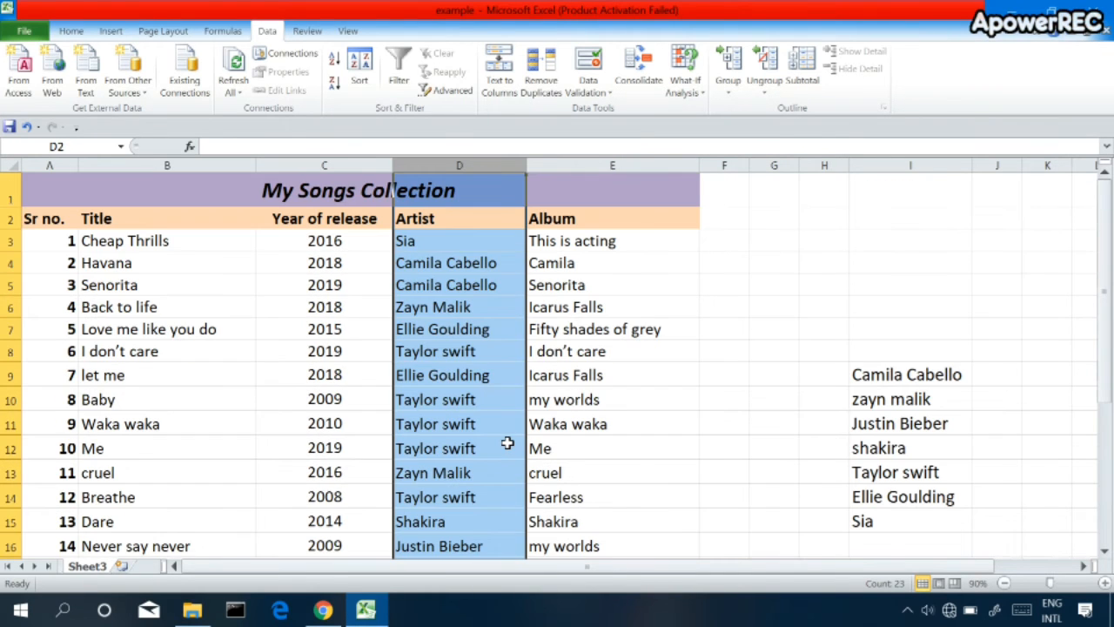
click(637, 454)
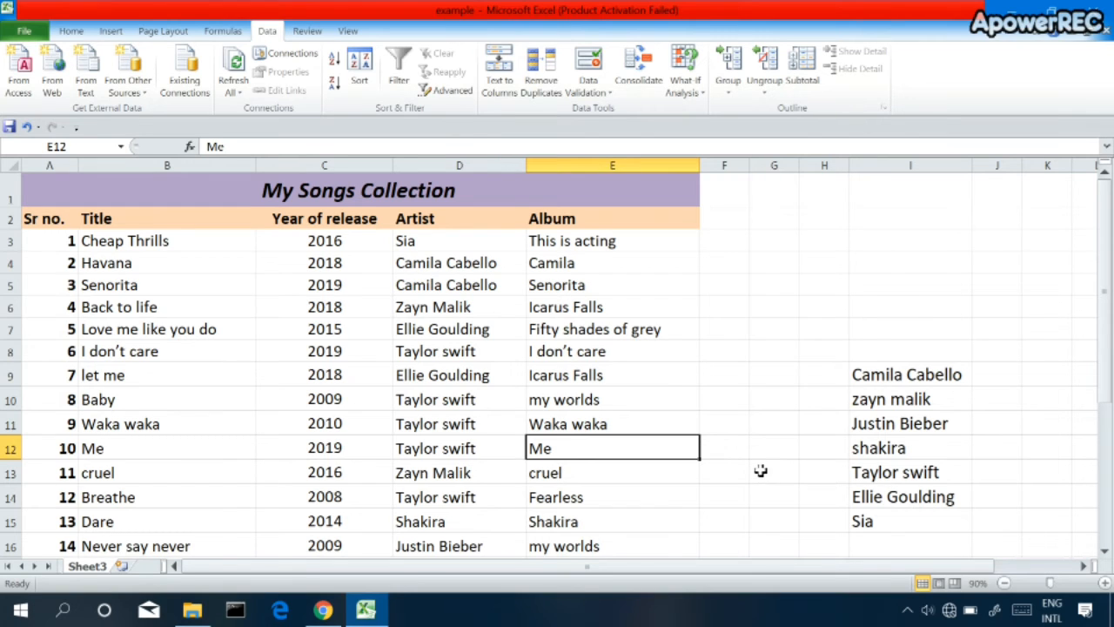
drag(918, 373, 920, 545)
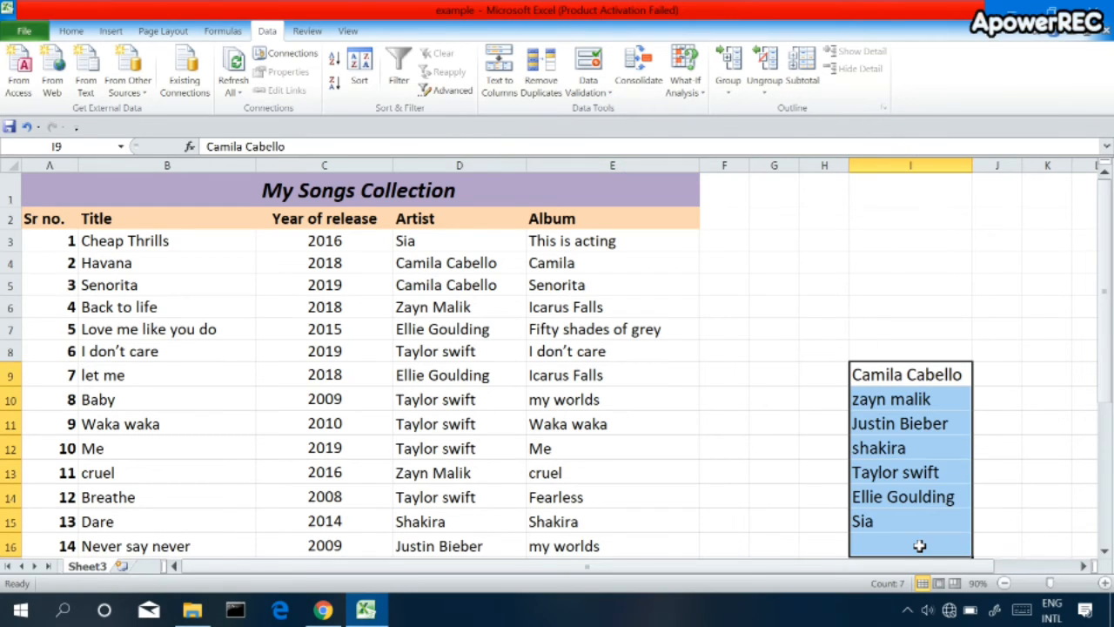
click(629, 427)
Step: Add list-type data validation to the Artist column, using the artist names in I9:I15 as the source
click(496, 178)
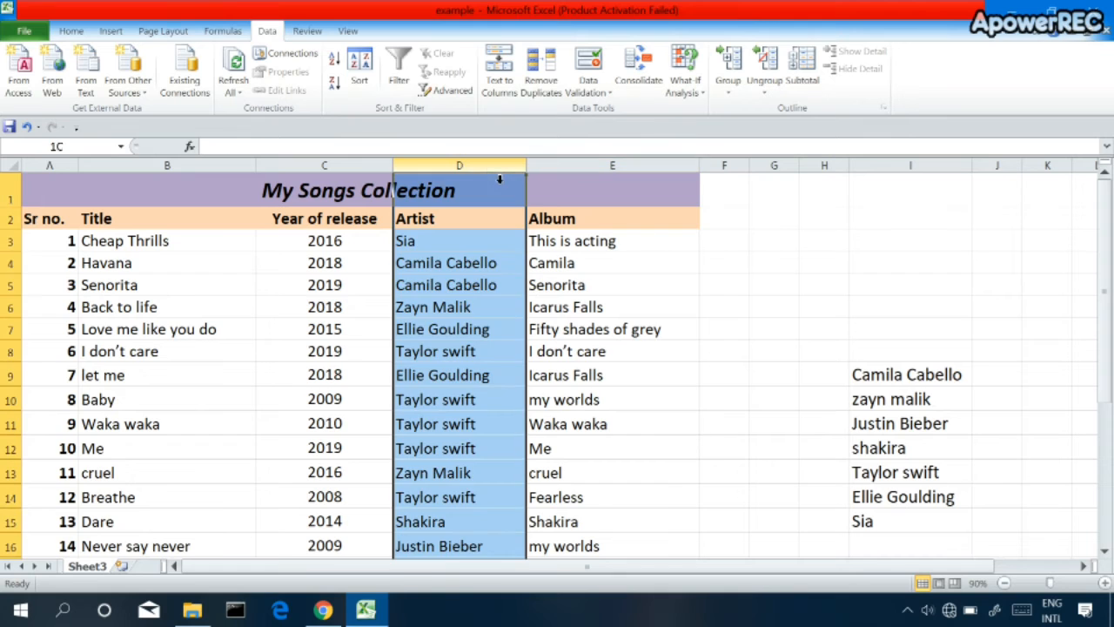
click(587, 76)
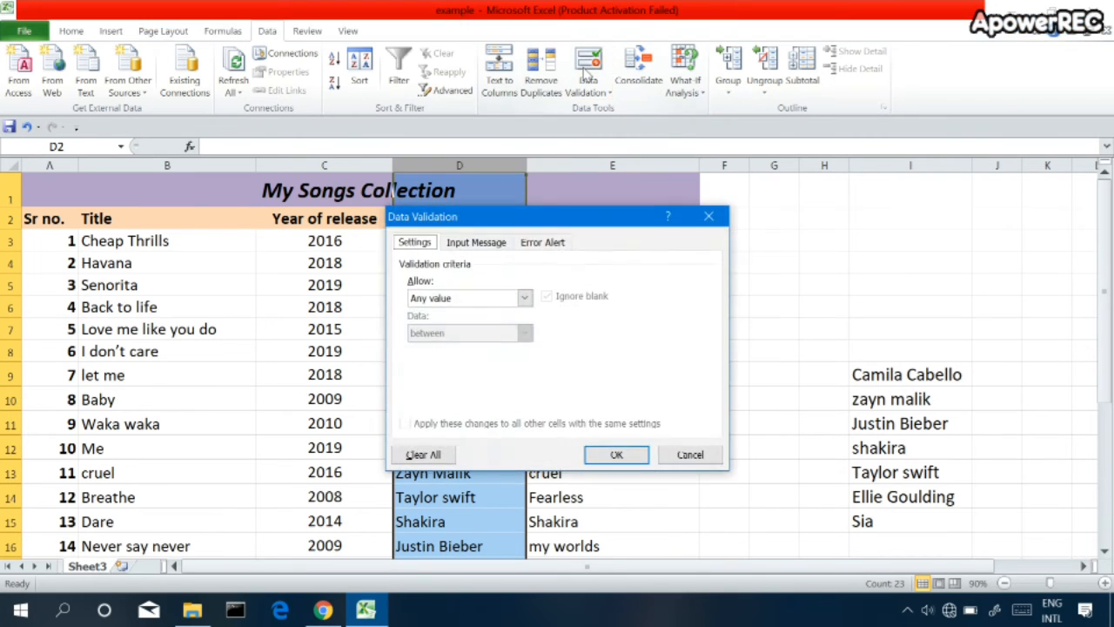
click(471, 298)
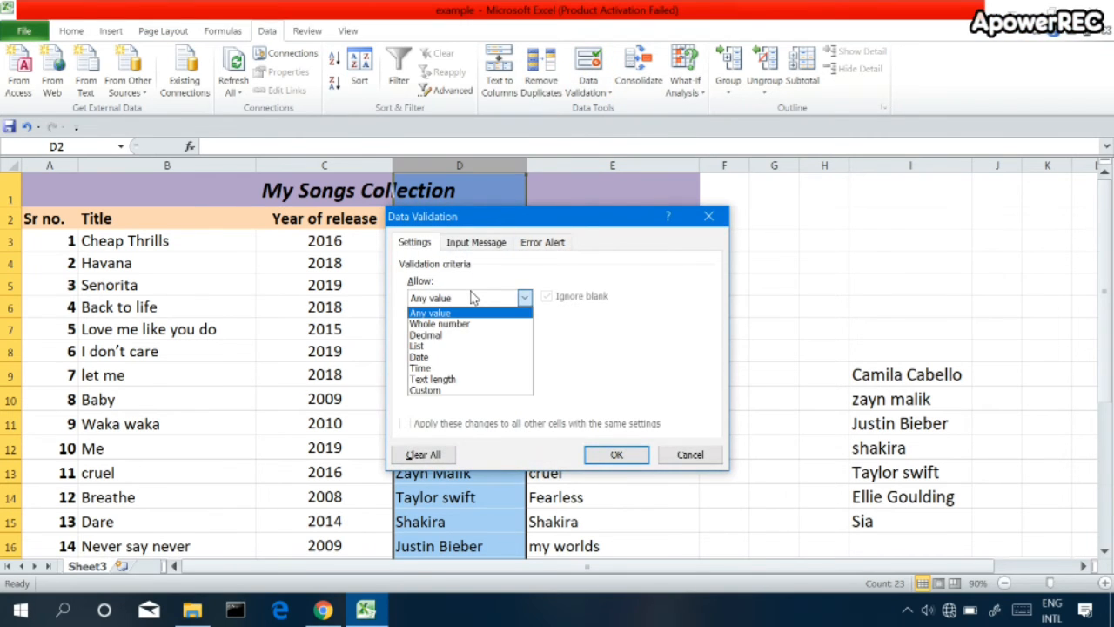
click(435, 347)
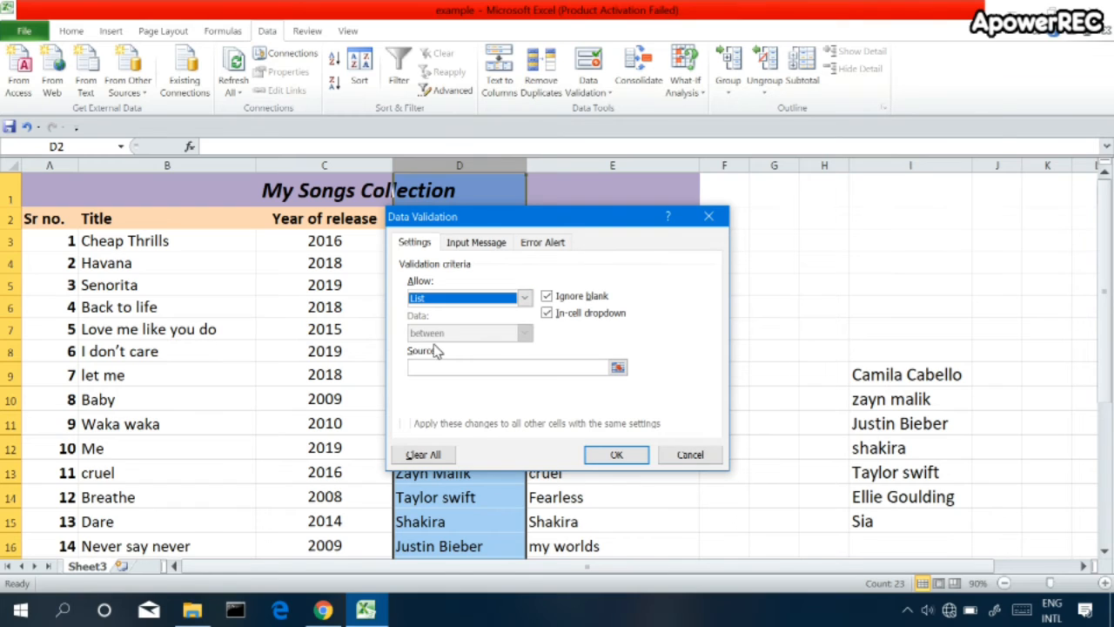
click(475, 366)
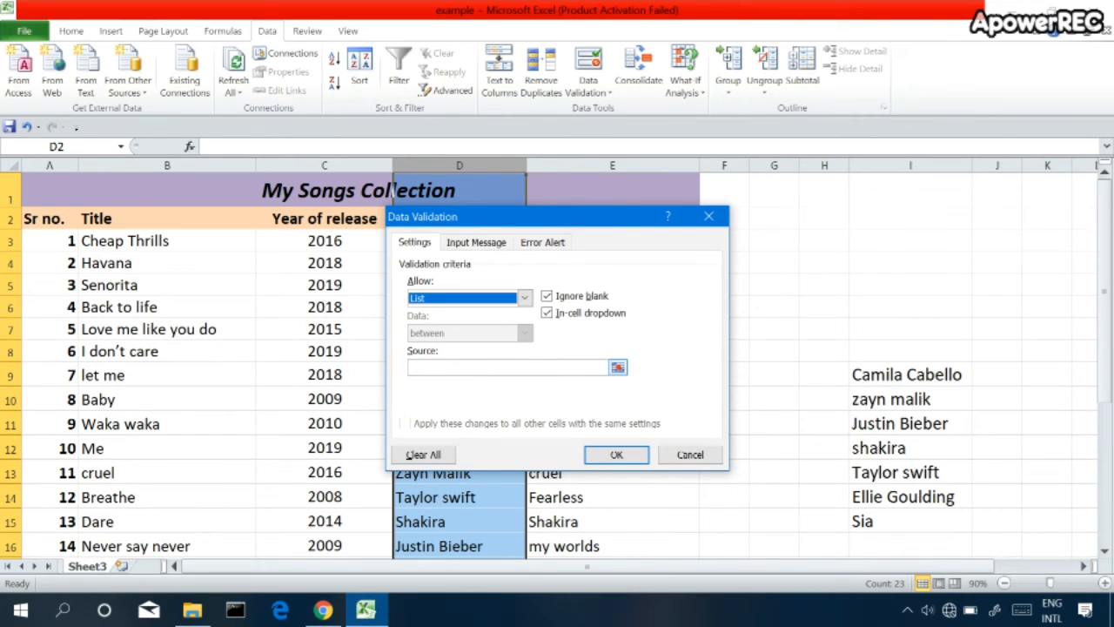
click(618, 368)
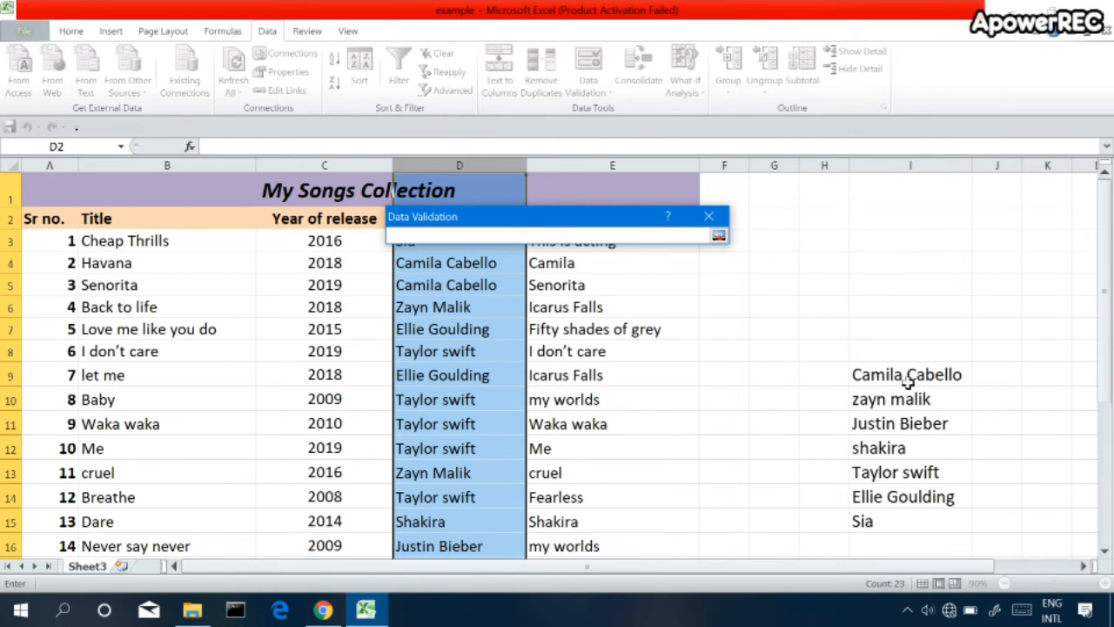
drag(908, 383, 889, 522)
key(Return)
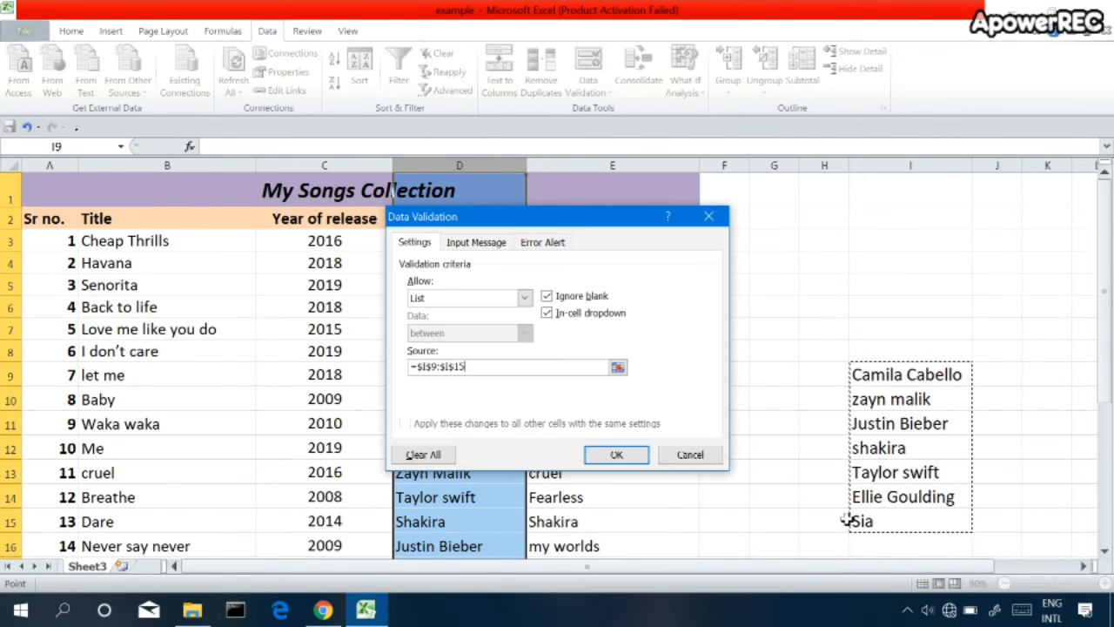
click(643, 458)
click(644, 456)
Step: Change the artist of "Dead in the water" in cell D19 to shakira using the validation list
scroll(644, 460, down, 5)
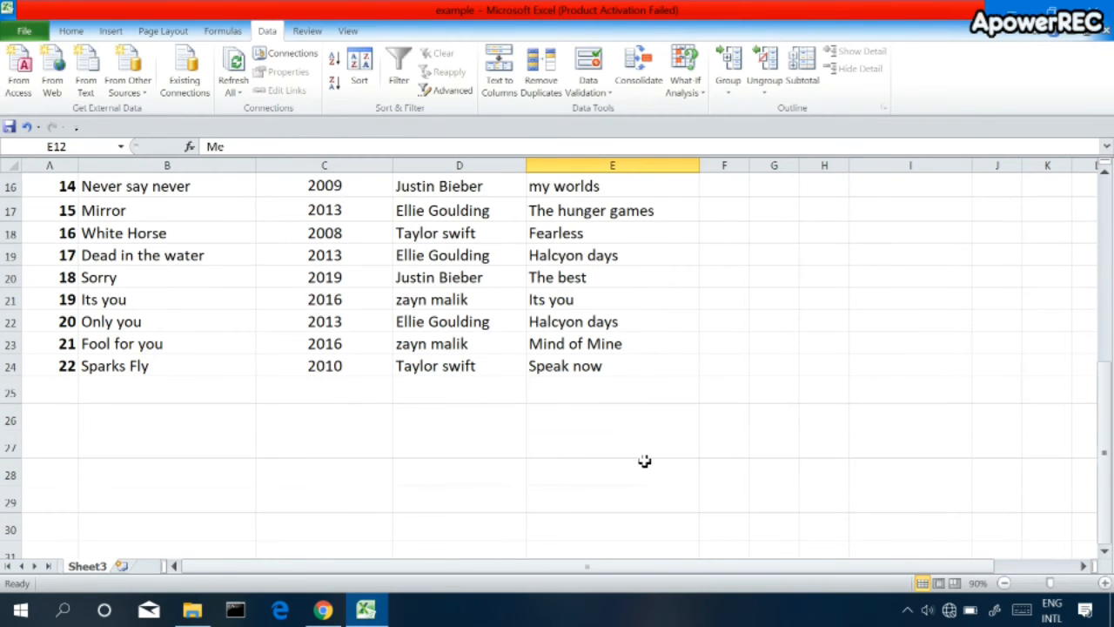
click(486, 259)
click(528, 257)
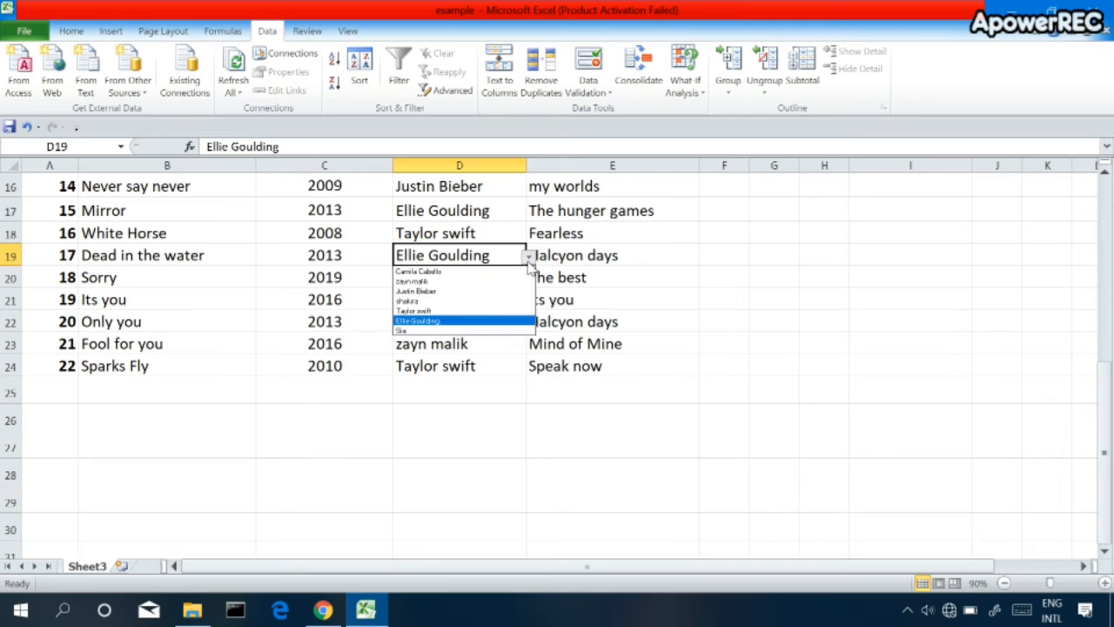
click(501, 302)
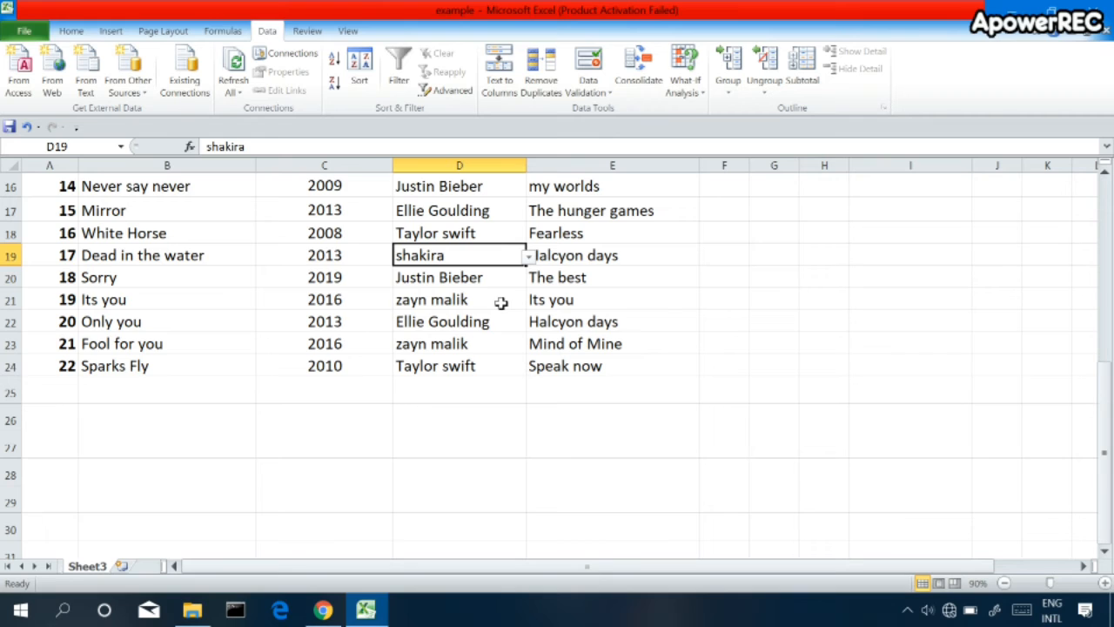
Step: Try to enter "zain" in cell D25 to test the artist list rule
click(422, 399)
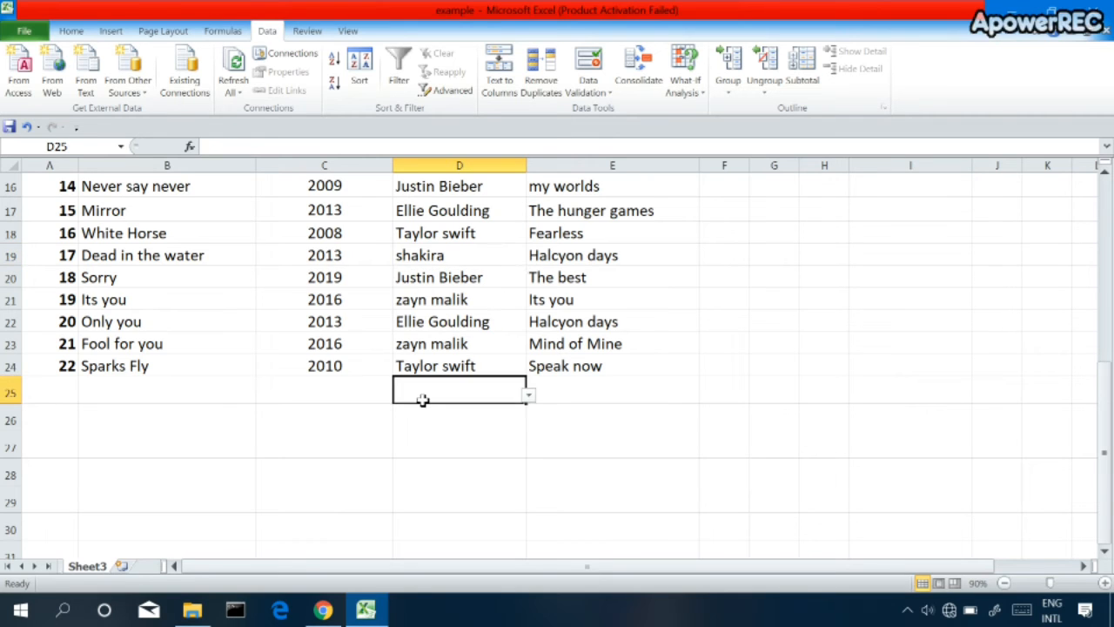
text(zain)
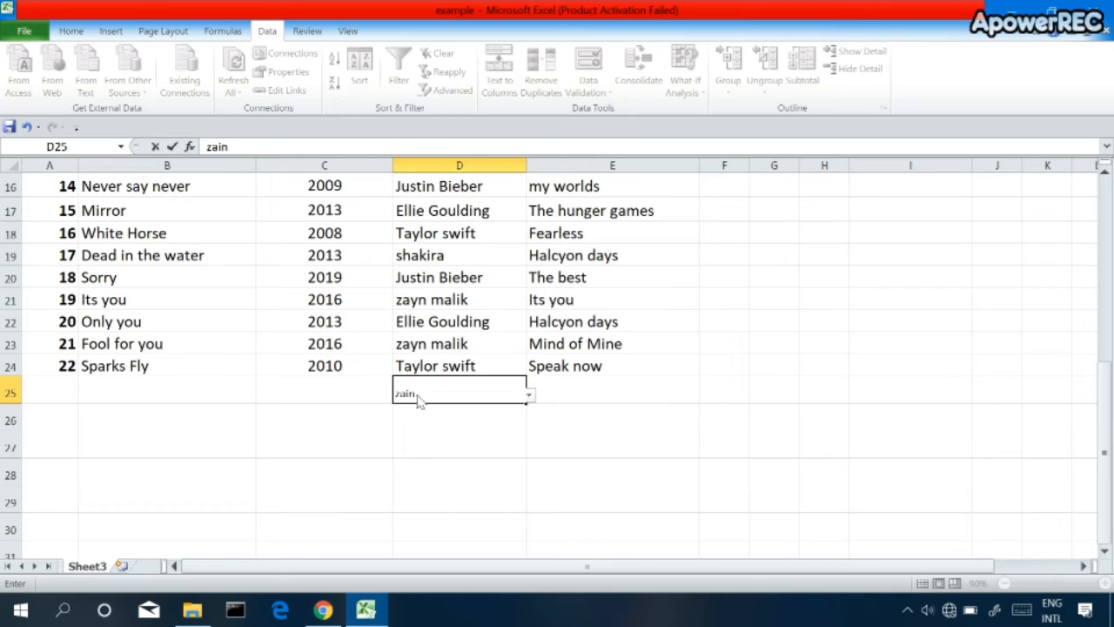
key(Return)
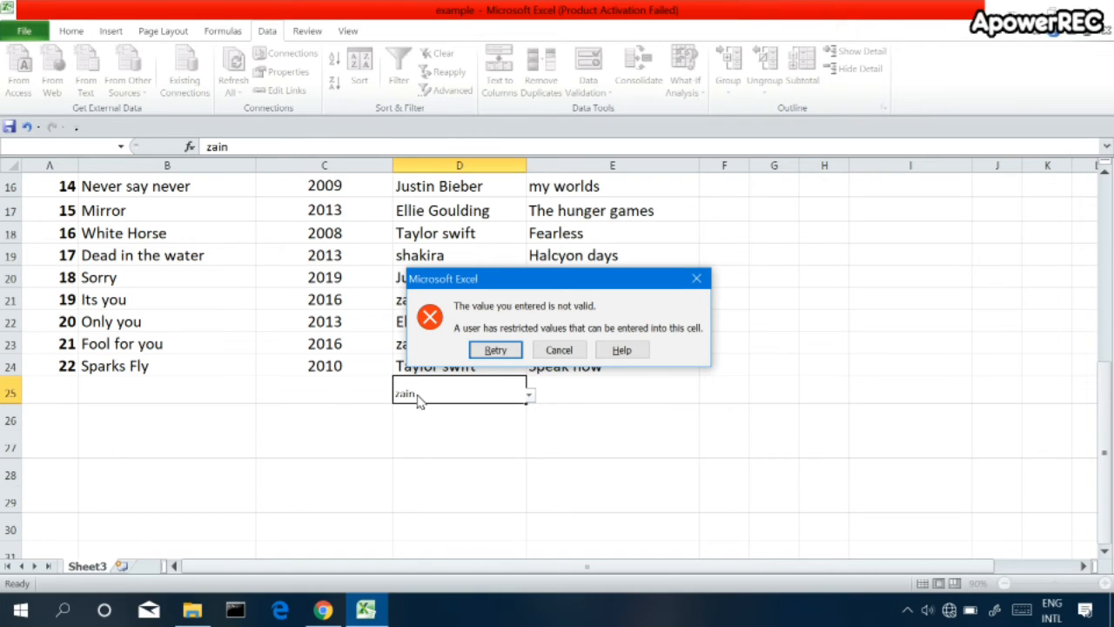
click(700, 281)
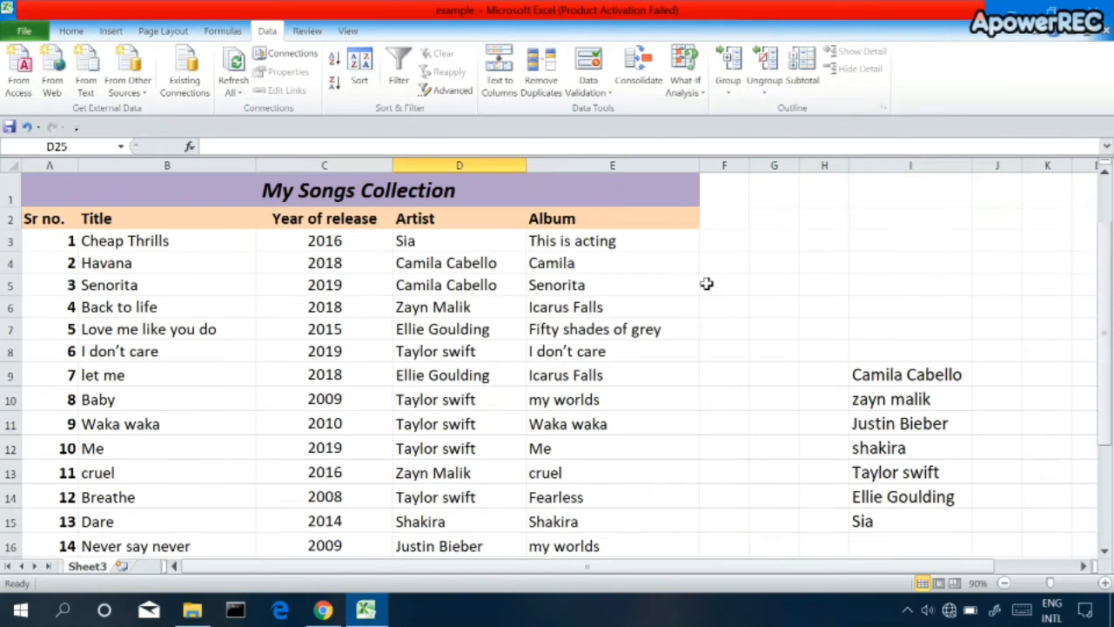
Step: Clear all data validation from the Artist header cell D2 so it has no dropdown list
click(475, 218)
click(527, 222)
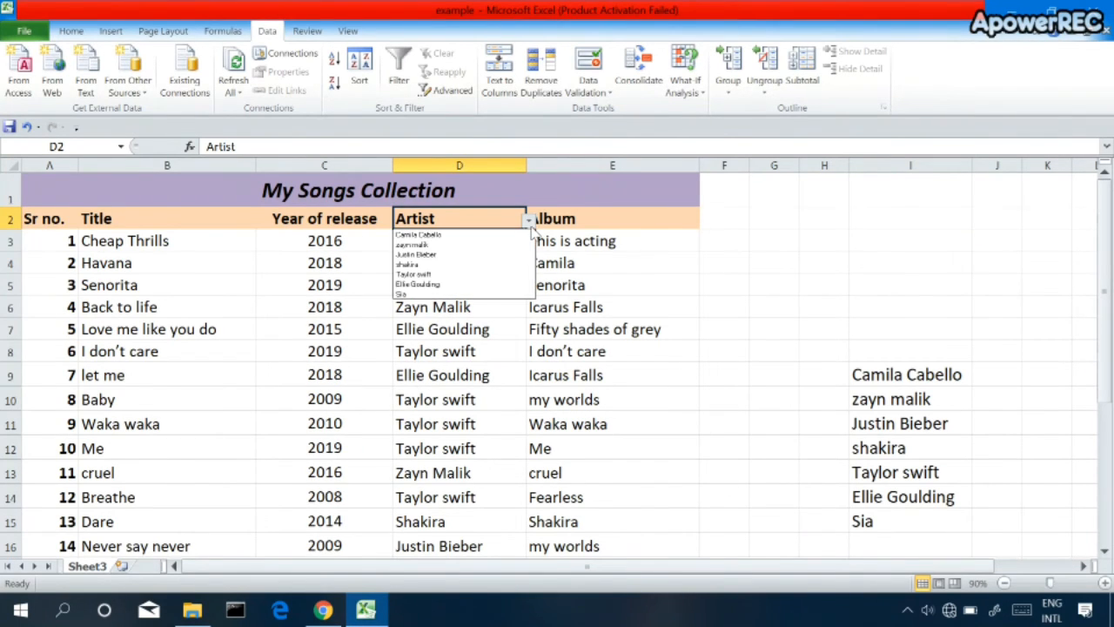
click(531, 342)
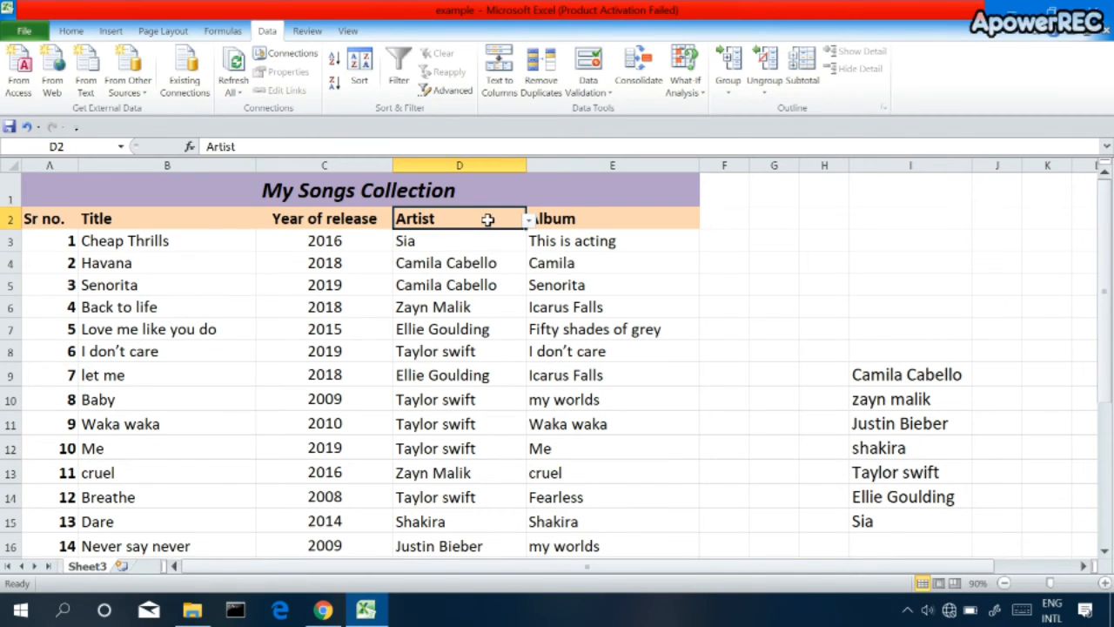
click(587, 76)
click(420, 454)
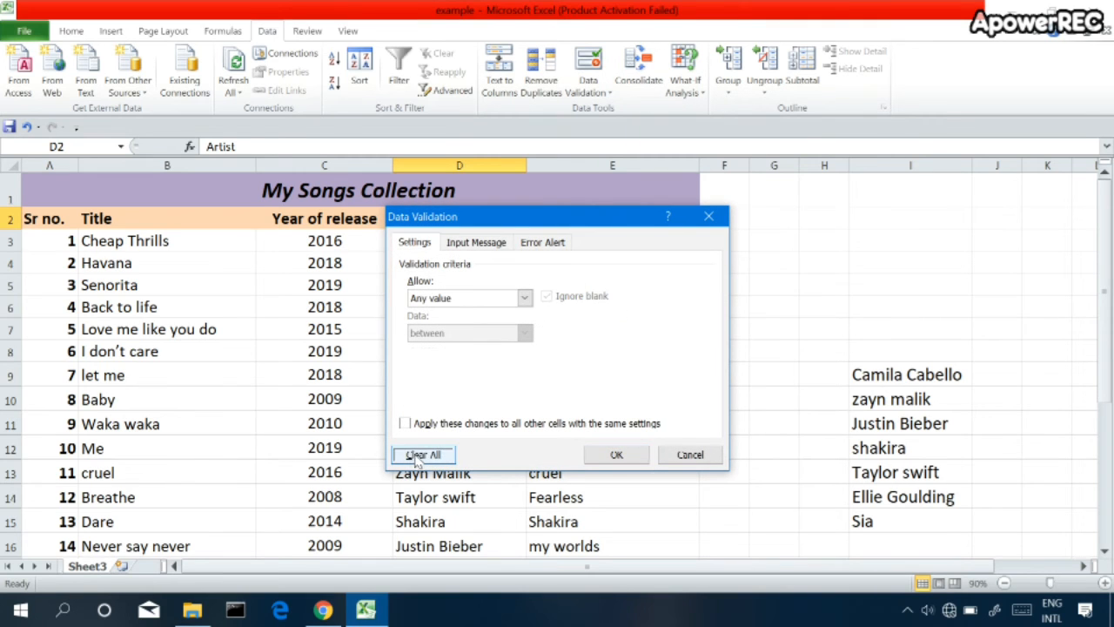
click(622, 459)
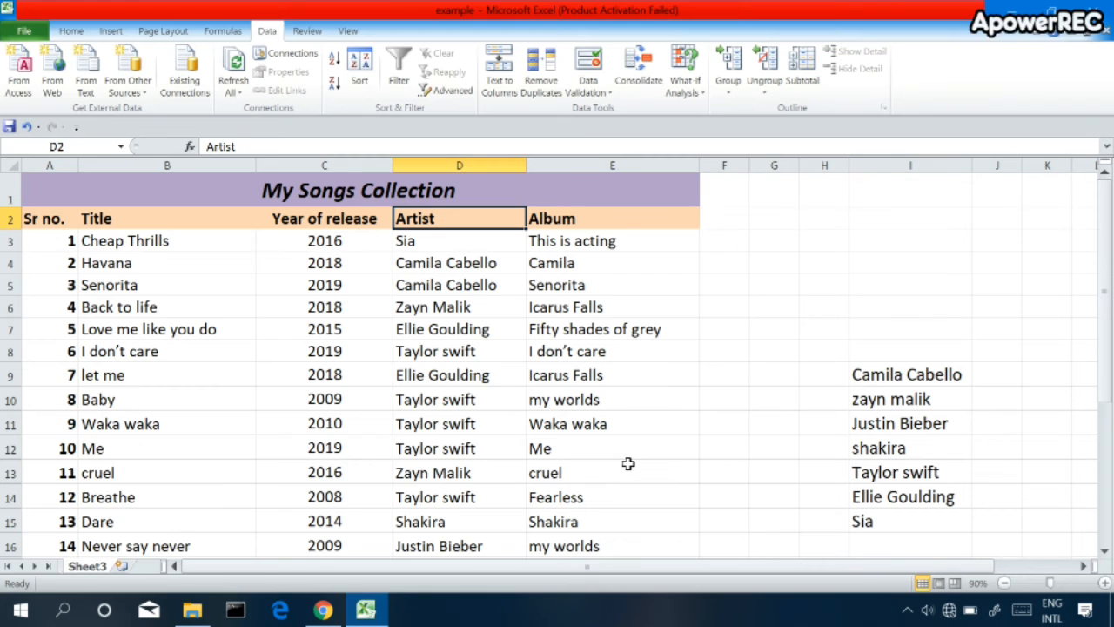
click(504, 261)
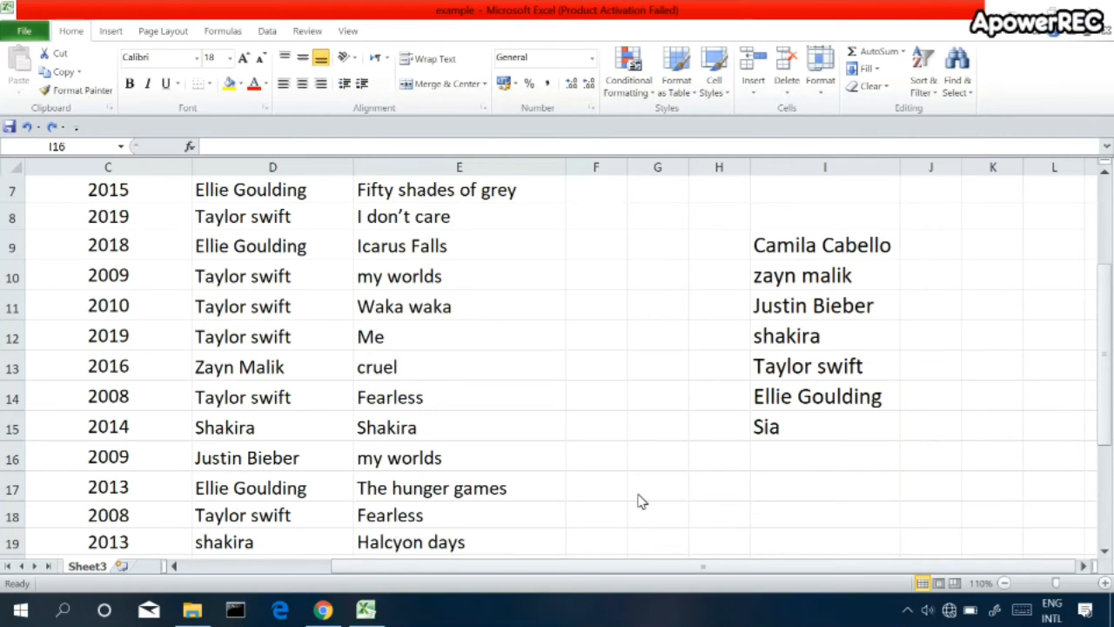
Step: Add "Jackson" in cell I16, directly below the existing artist source list
click(824, 455)
text(Jack)
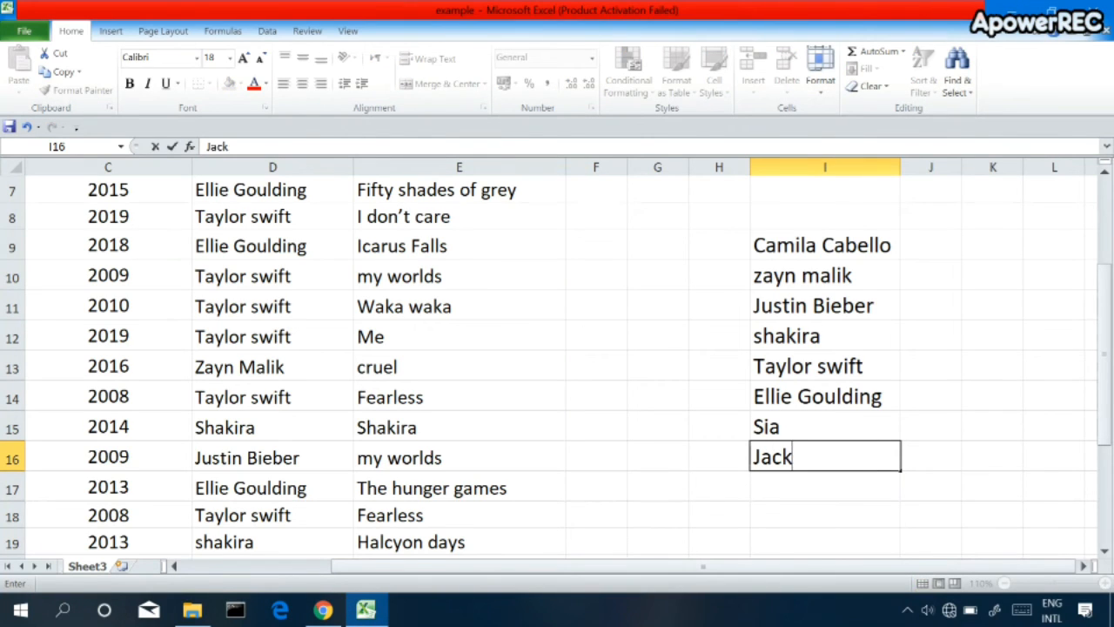
text(son)
key(Return)
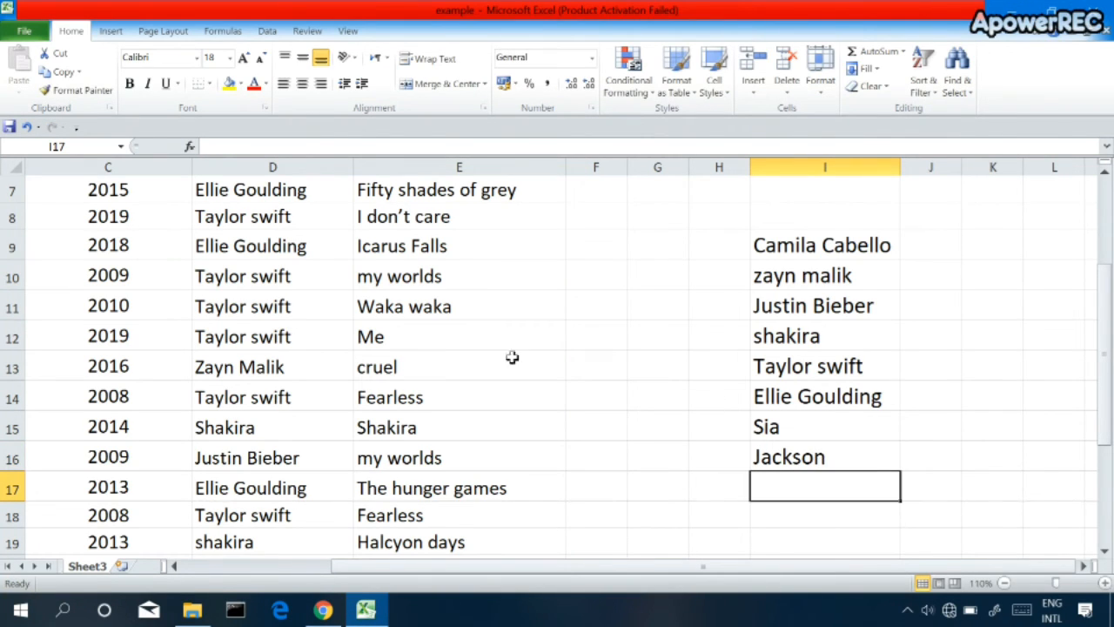
Step: Check the dropdown choices in Artist cell D13 for the added name Jackson
click(284, 374)
click(363, 387)
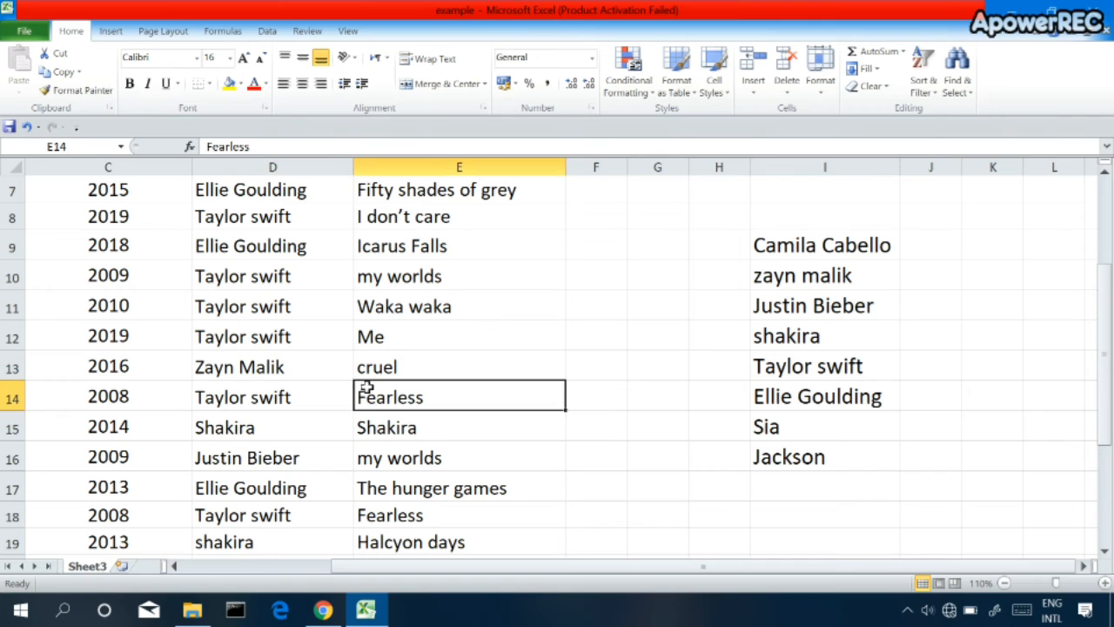
click(319, 369)
click(356, 371)
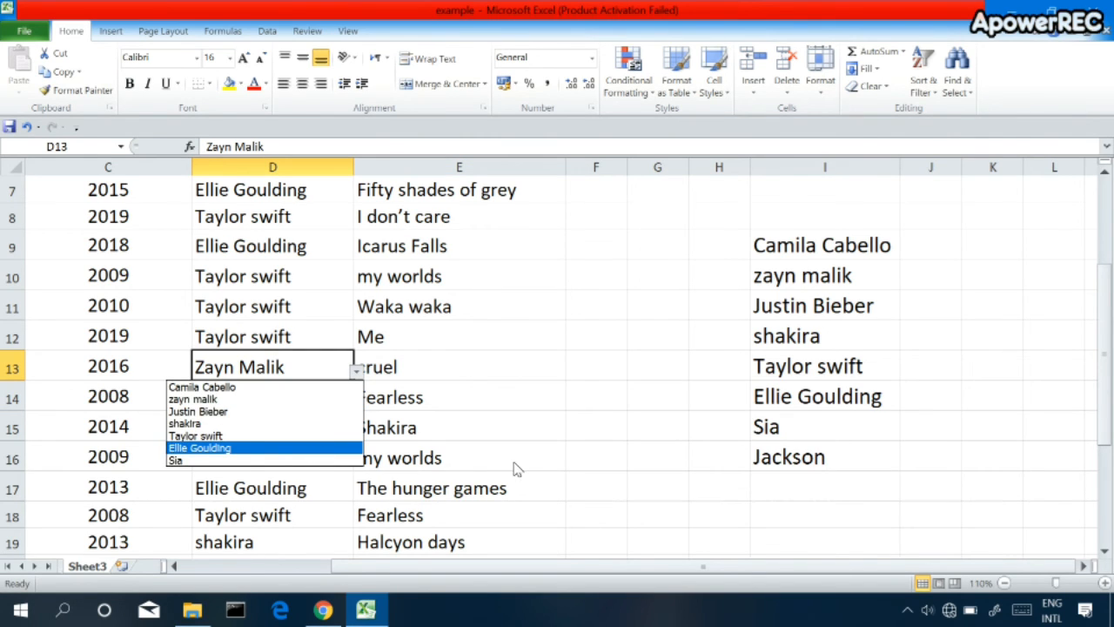
key(Escape)
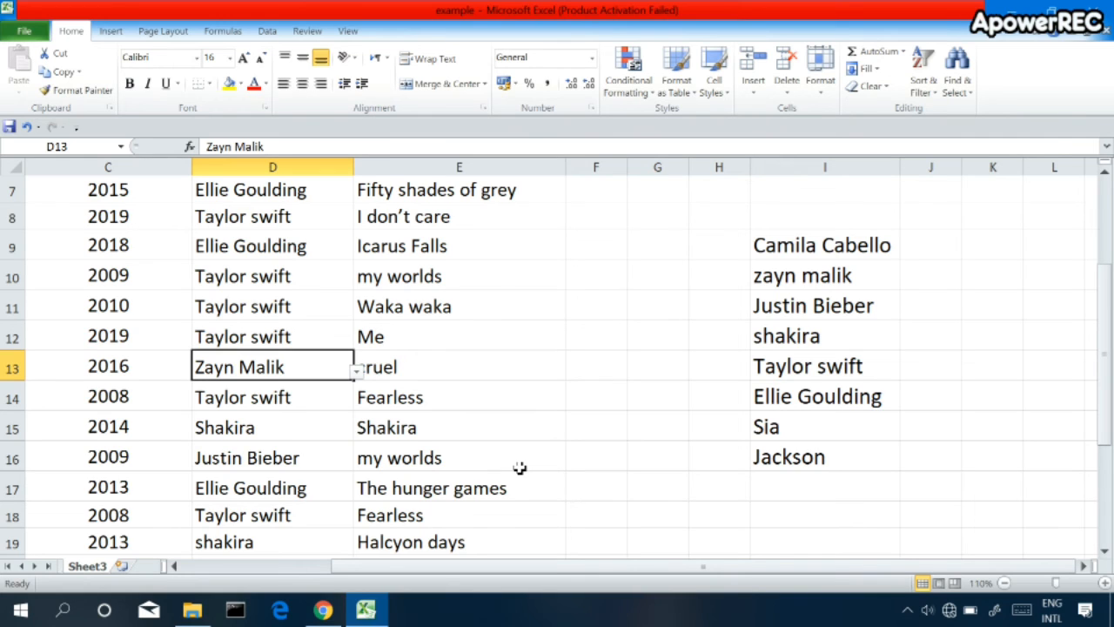
Step: Insert a cell above shakira in the source list and enter "Jackson" in it
right_click(844, 253)
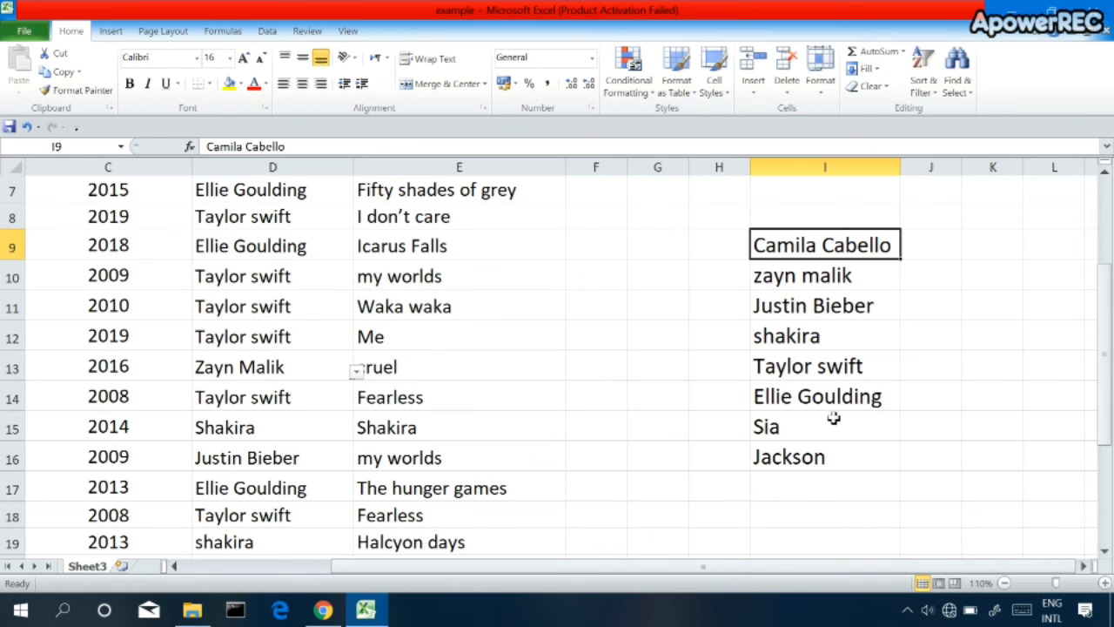
click(805, 336)
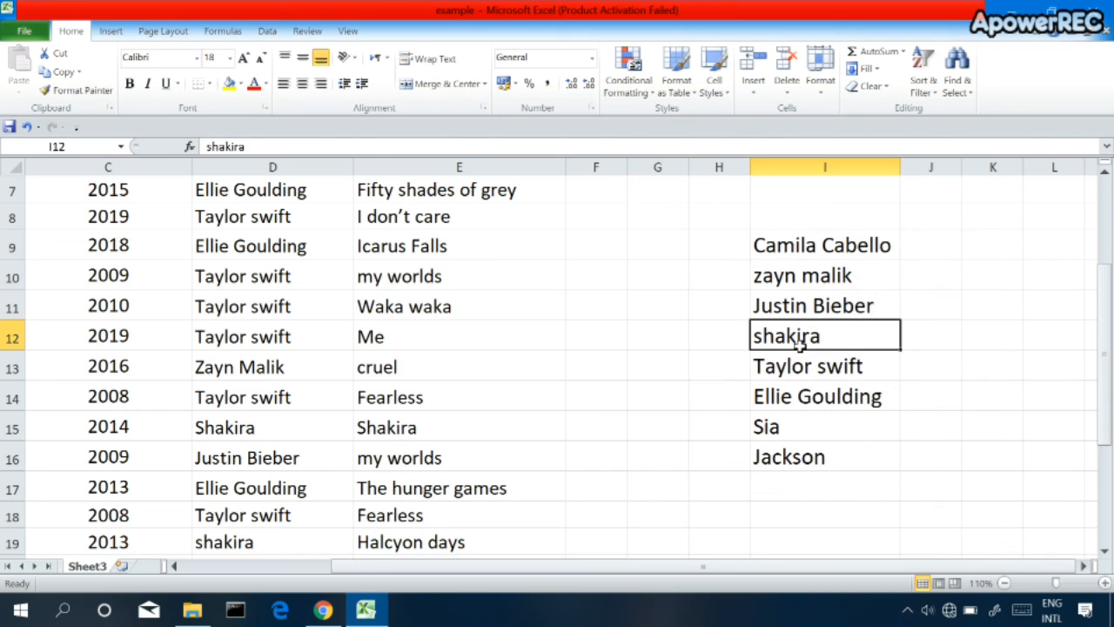
click(753, 61)
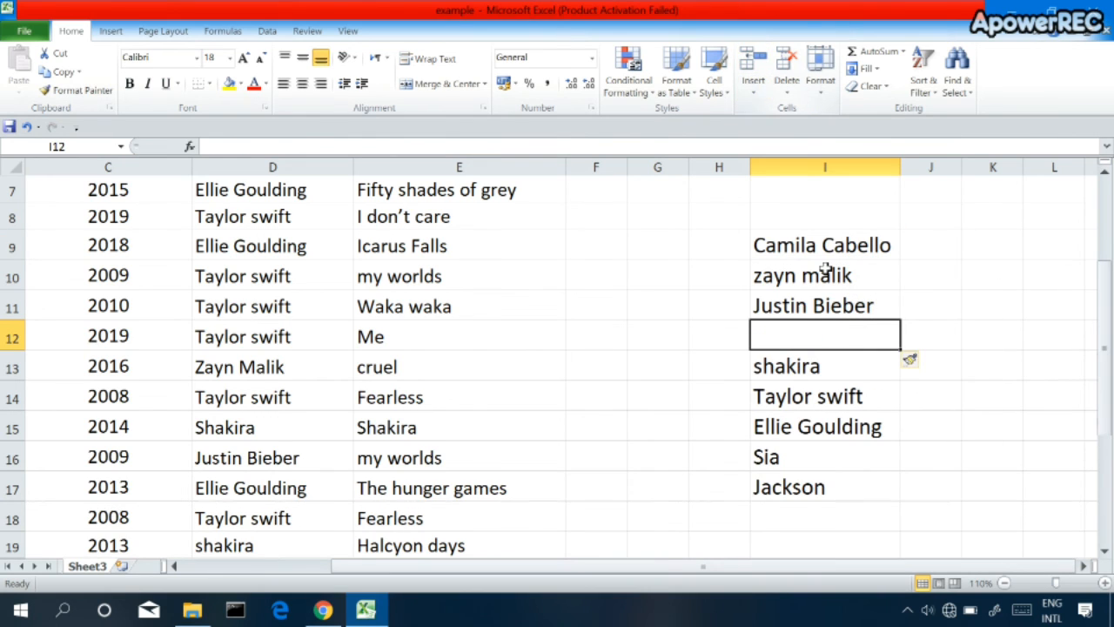
text(Jac)
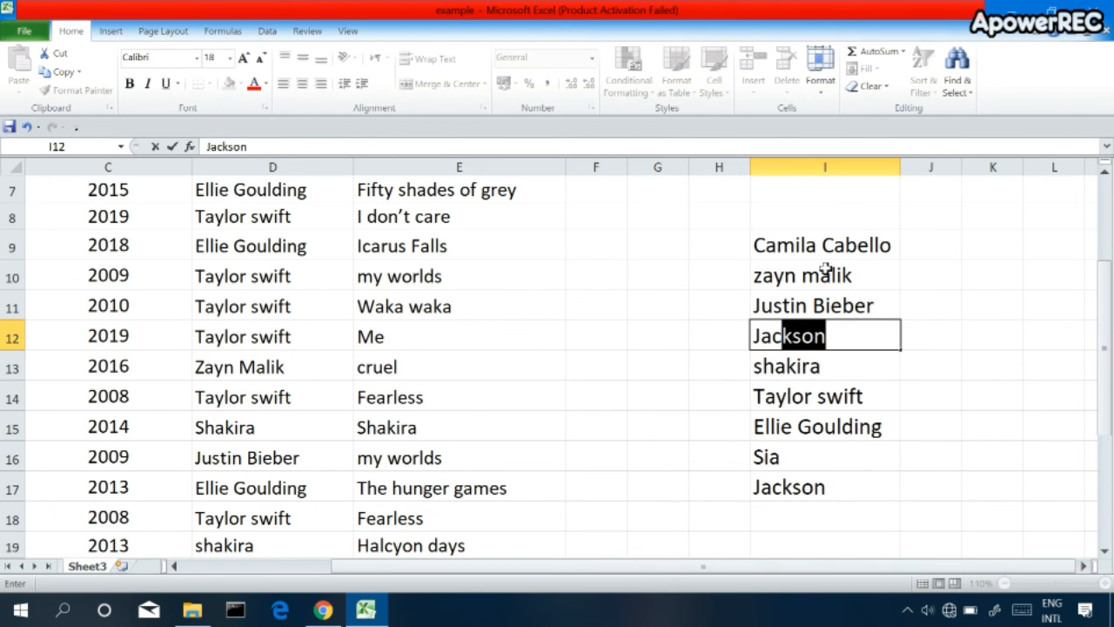
key(Return)
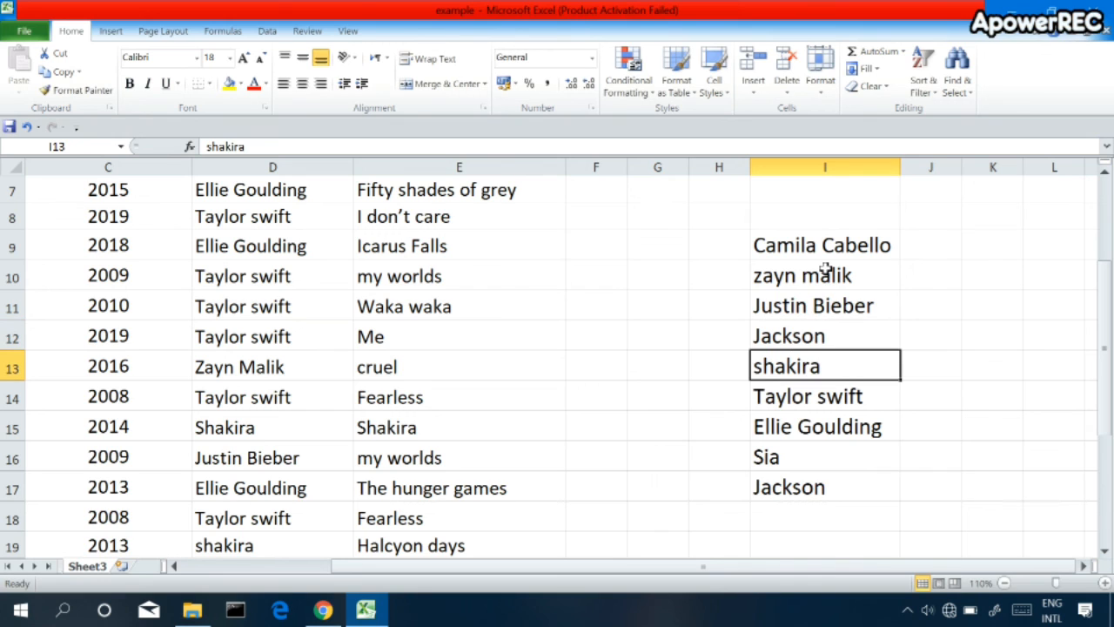
Step: Set the artist in cell D11 to Jackson from its validation list
click(280, 305)
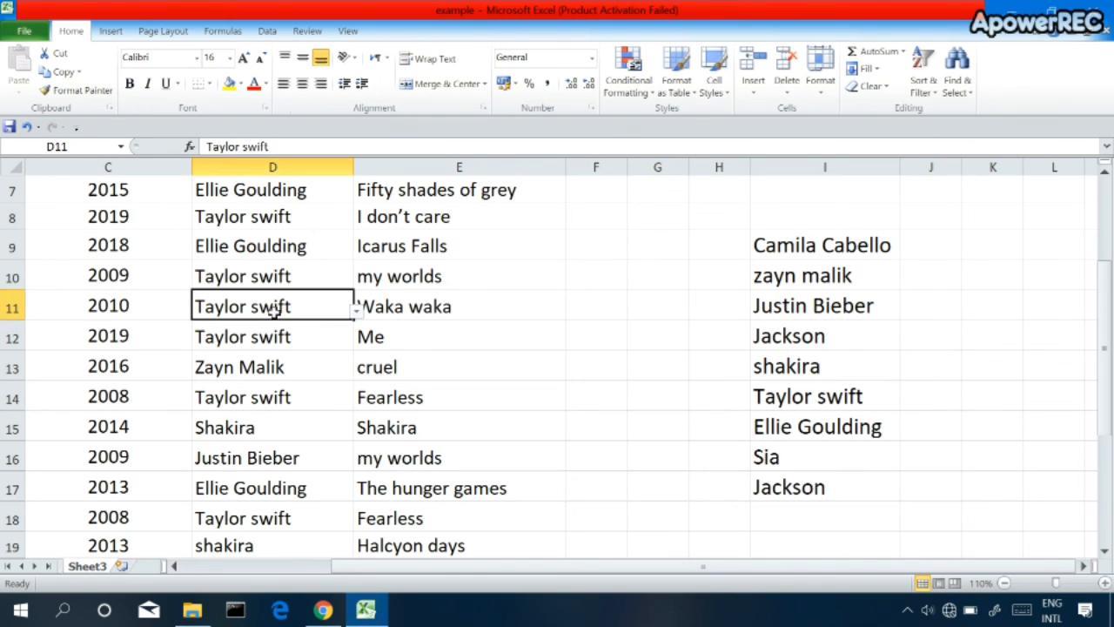
click(356, 312)
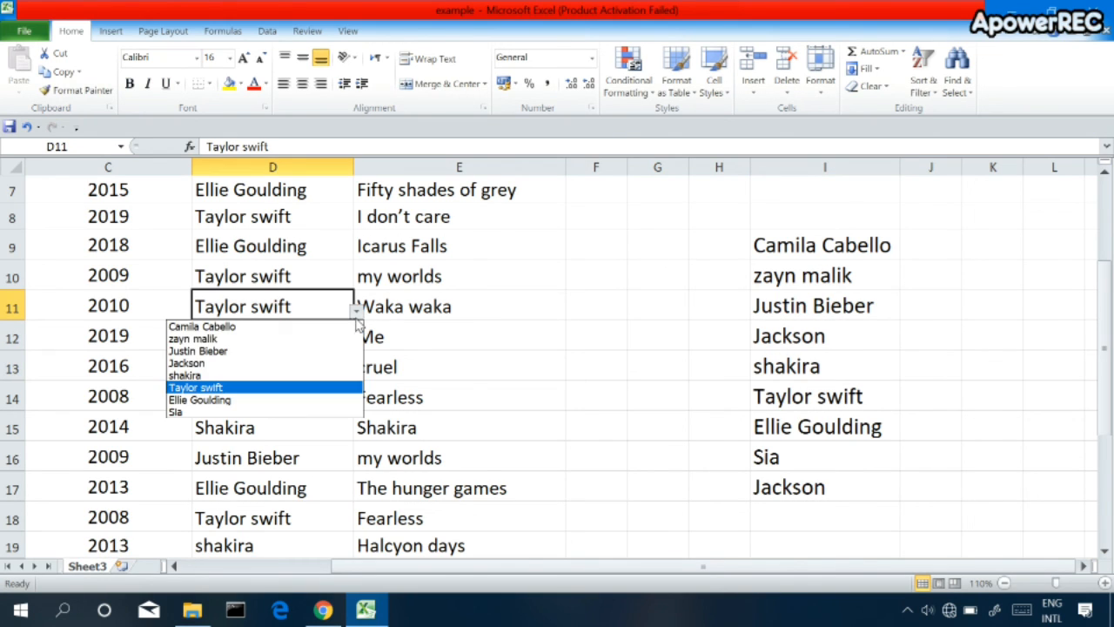
click(333, 372)
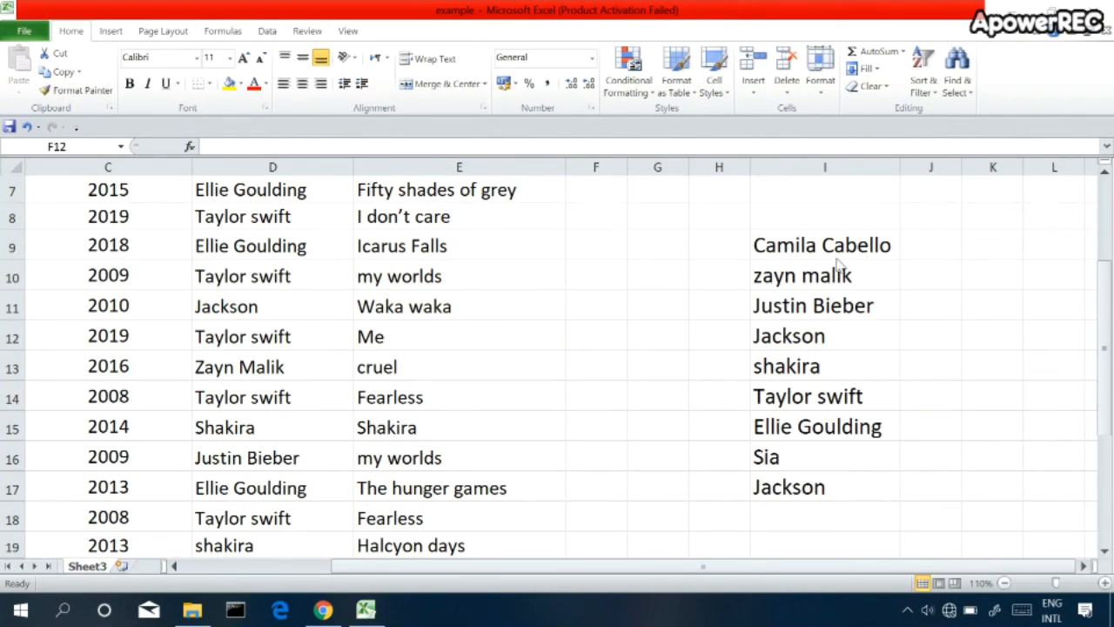
Step: Hide column I, which holds the artist source list
drag(858, 249, 814, 484)
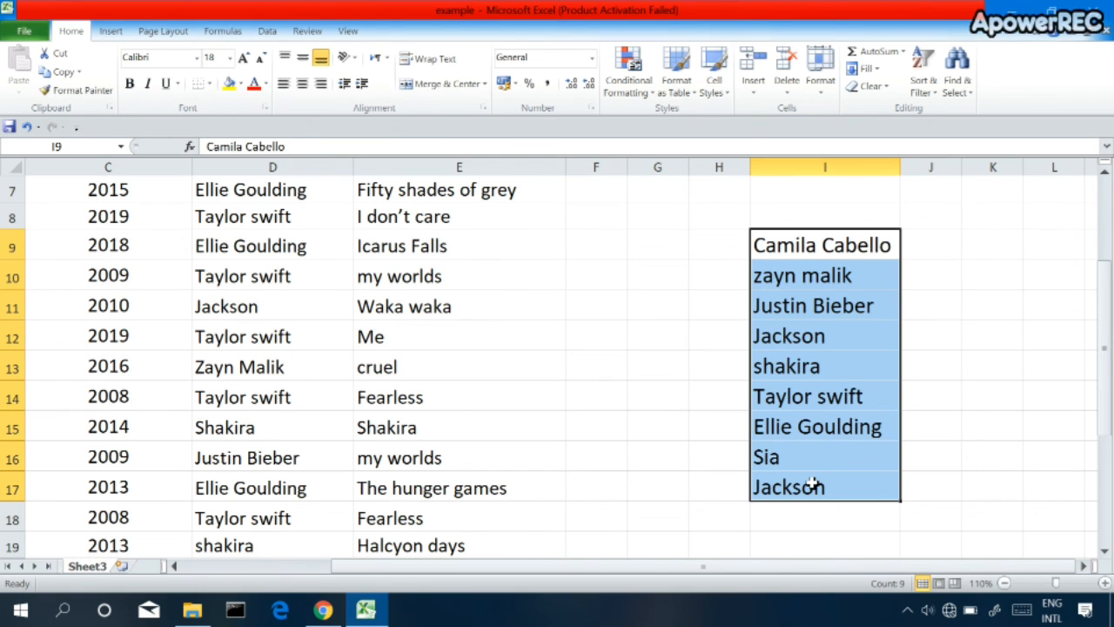
right_click(811, 484)
click(793, 174)
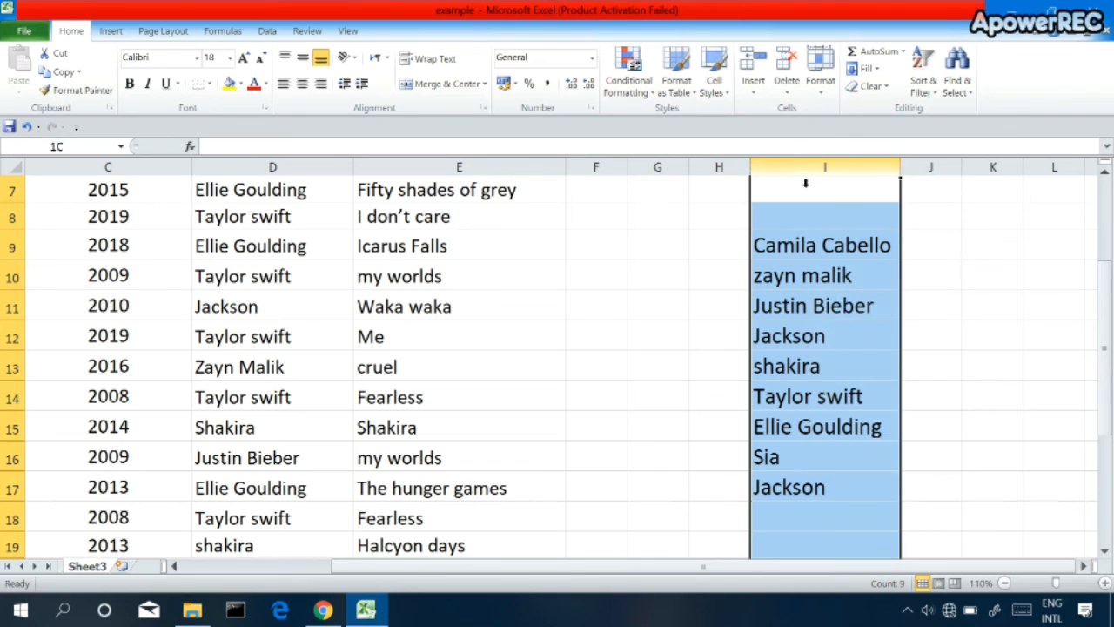
right_click(794, 174)
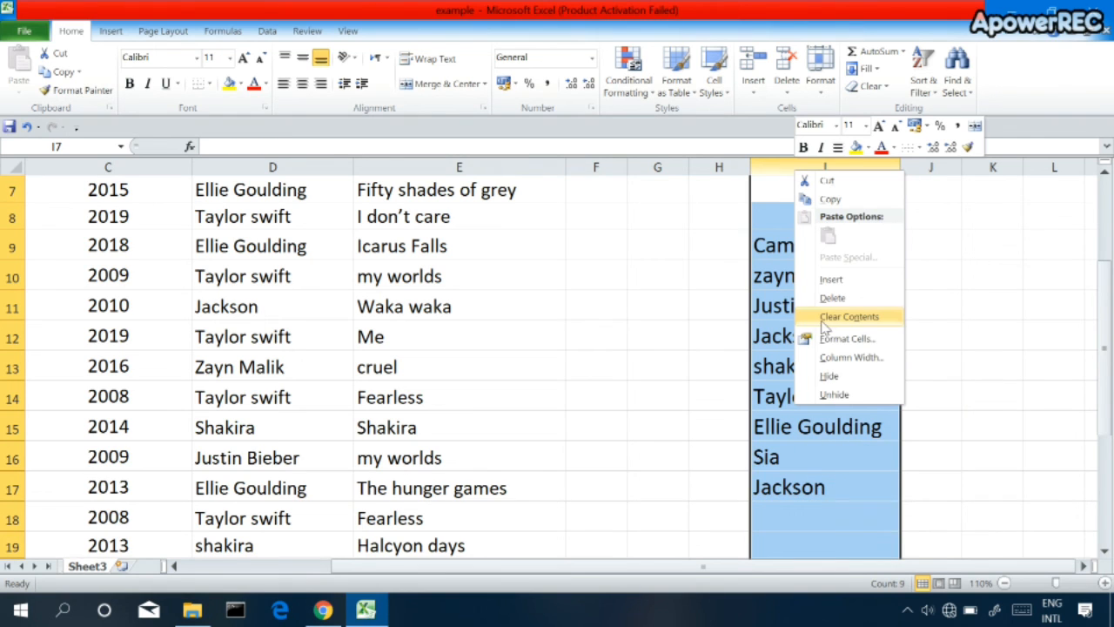
click(828, 375)
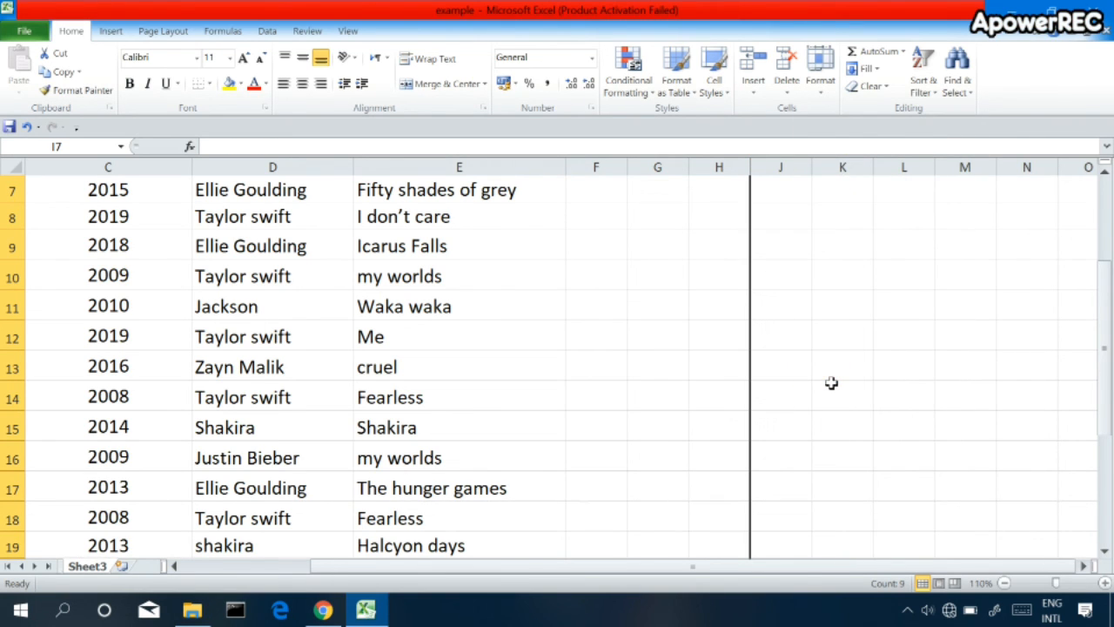